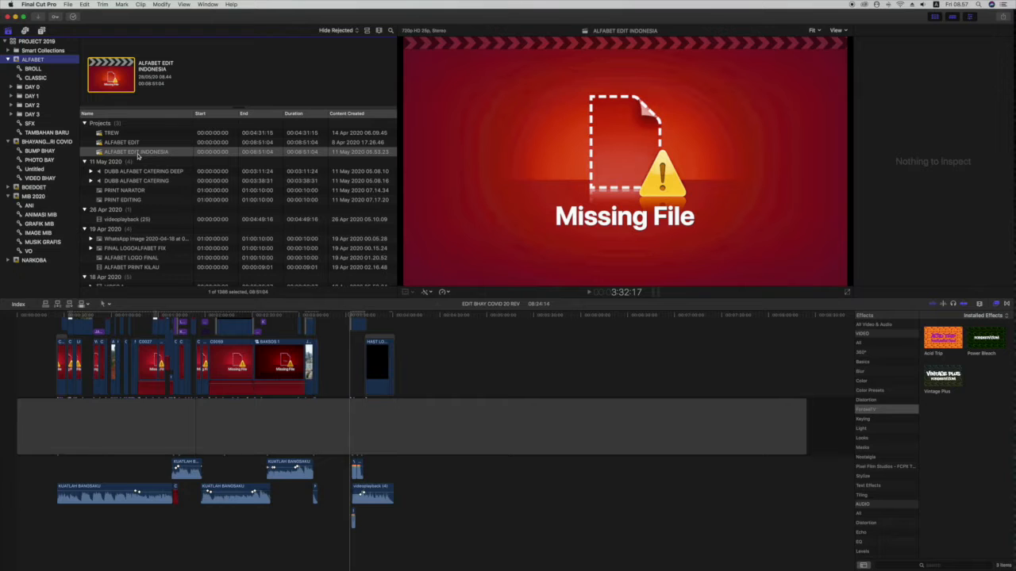
- Open the ALFABET EDIT INDONESIA project and examine its timeline tracks for missing media
click(138, 155)
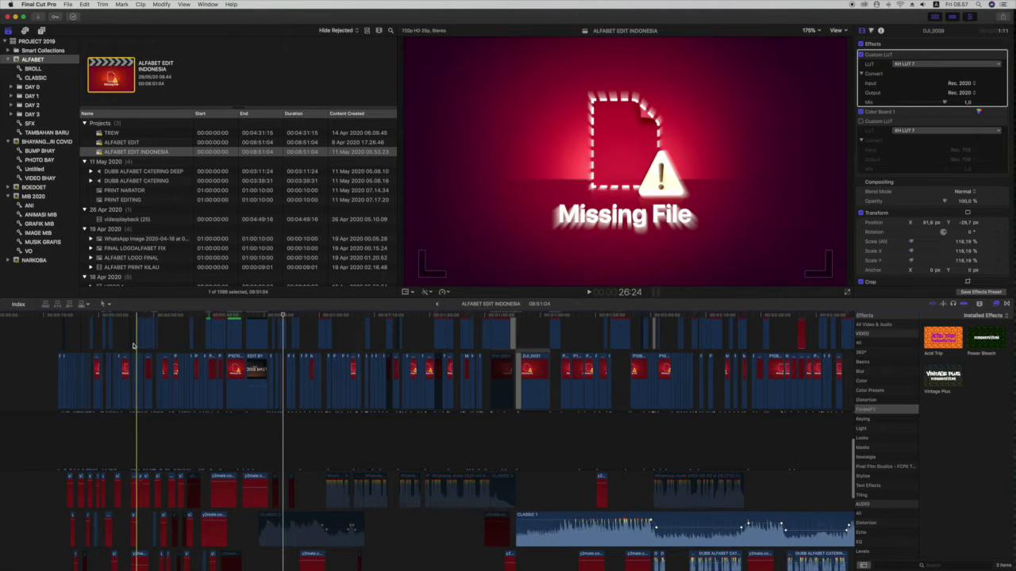
key(super+equal)
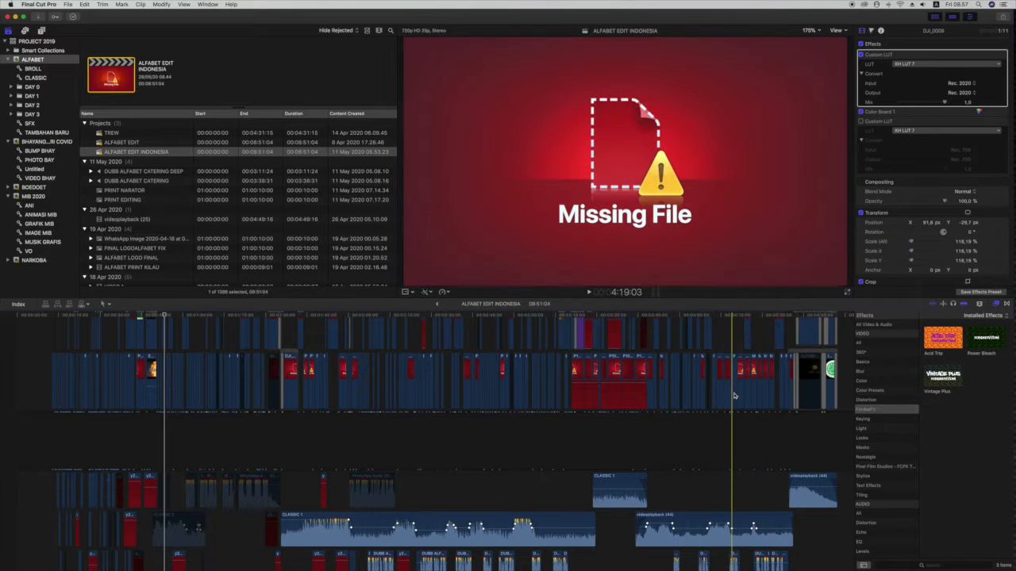
scroll(738, 395, up, 5)
scroll(734, 396, up, 8)
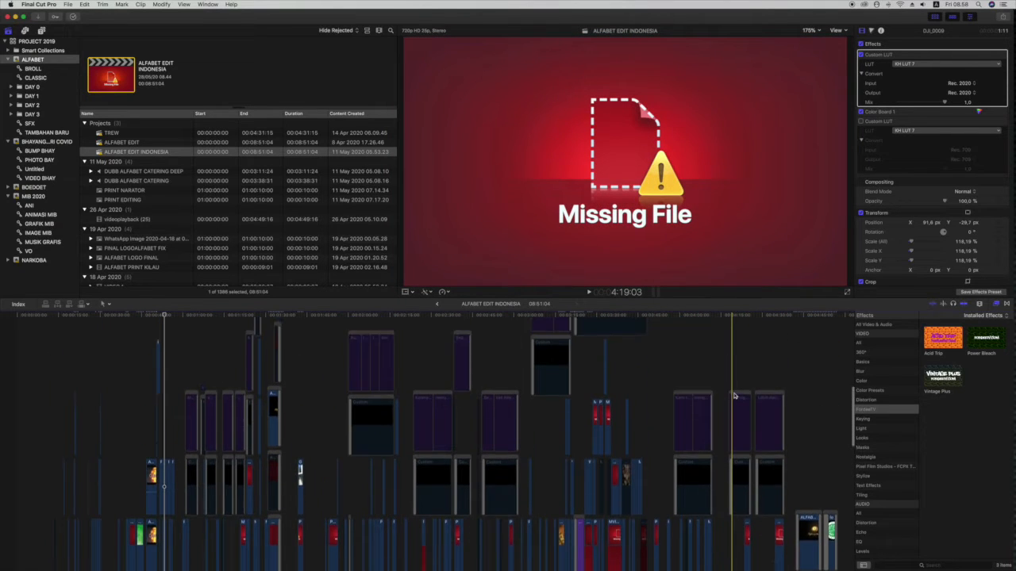
scroll(734, 395, up, 6)
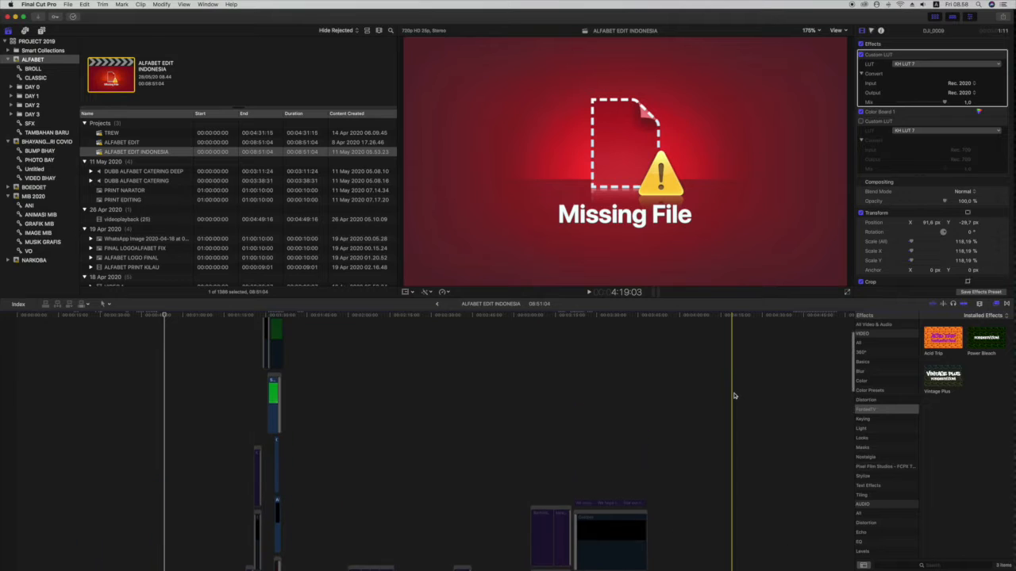
scroll(734, 396, down, 6)
scroll(734, 395, down, 10)
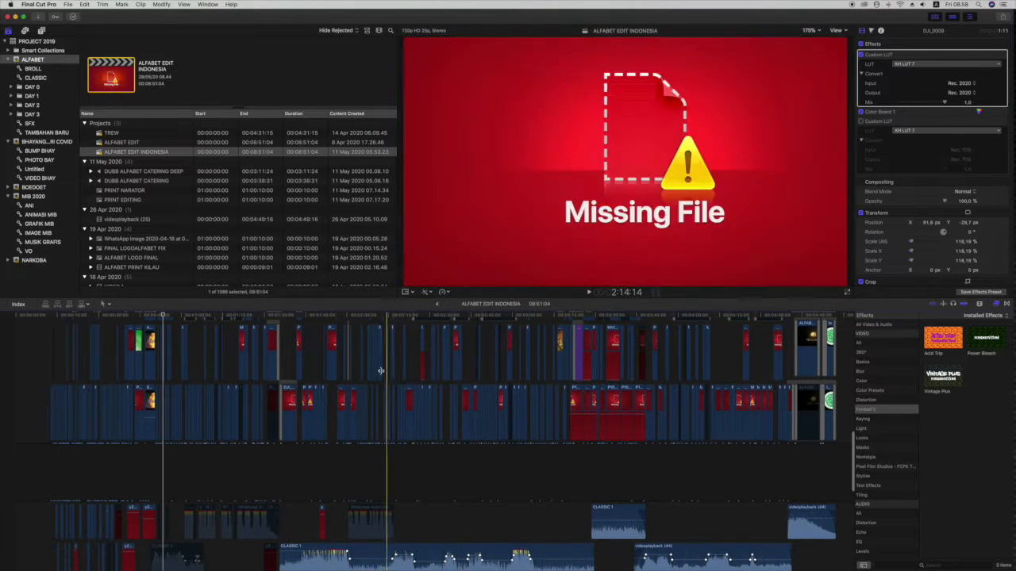
scroll(734, 395, down, 8)
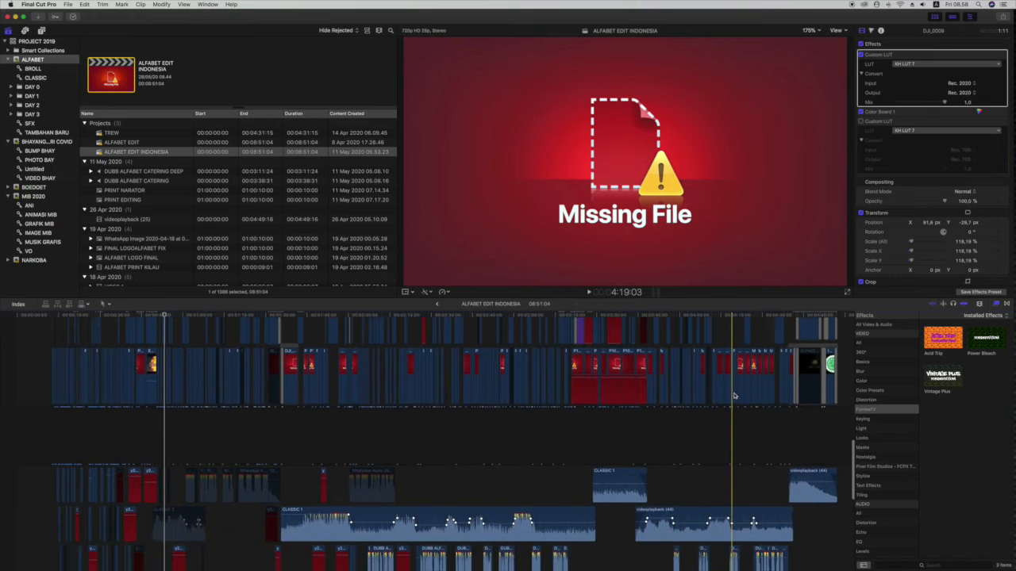
scroll(734, 395, down, 8)
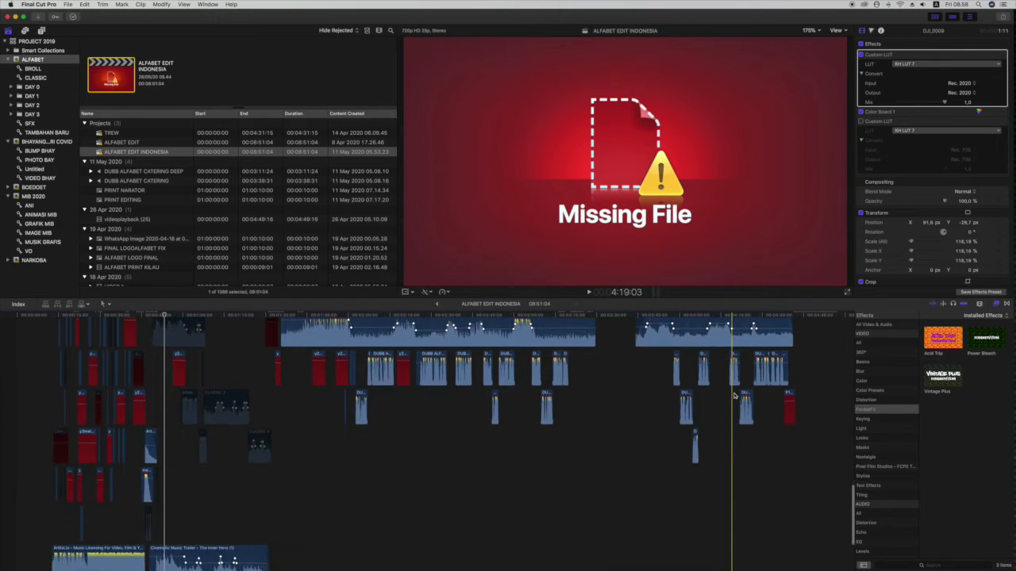
scroll(734, 395, down, 10)
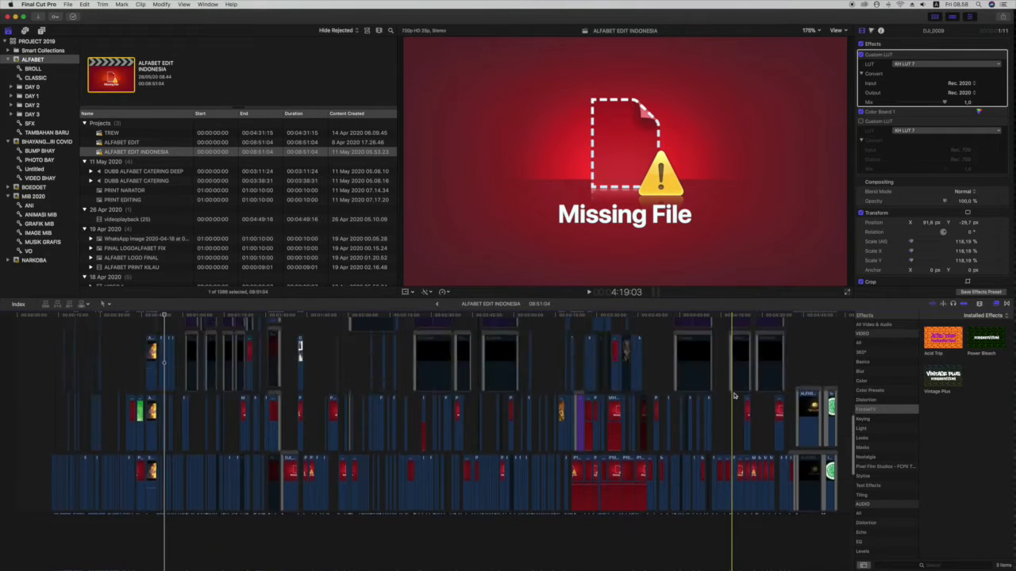
scroll(734, 395, down, 10)
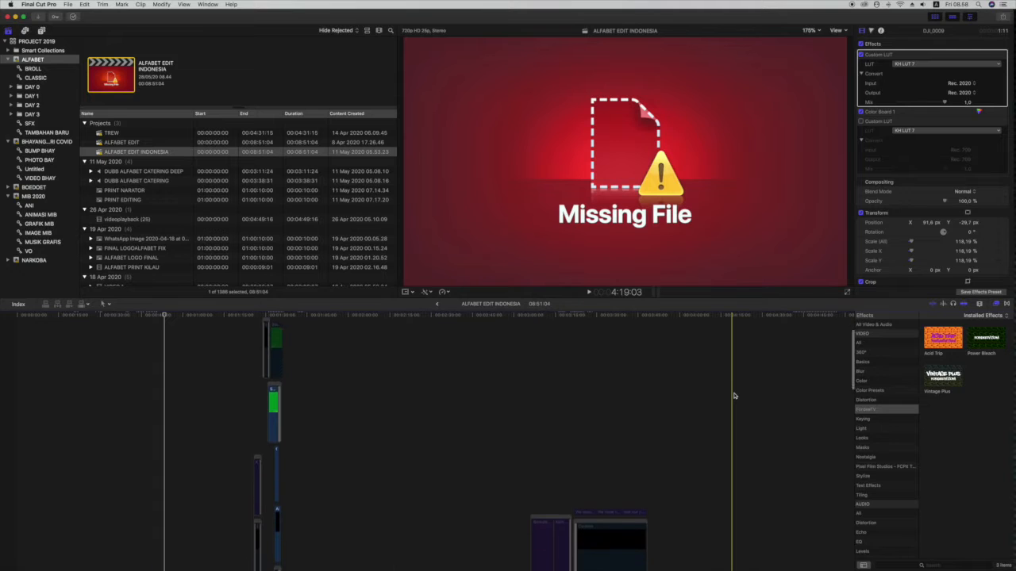
scroll(734, 396, down, 8)
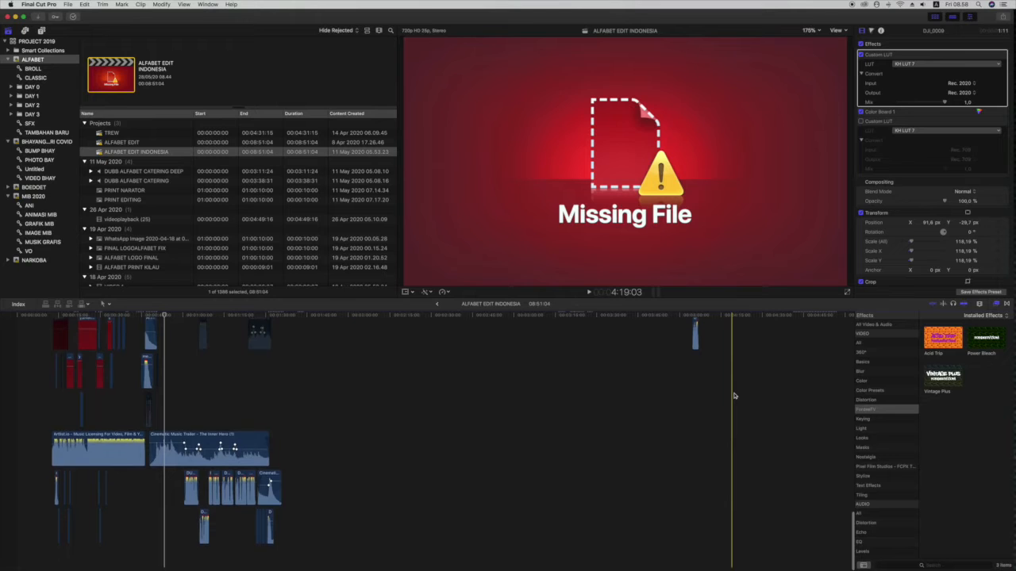
scroll(734, 395, up, 5)
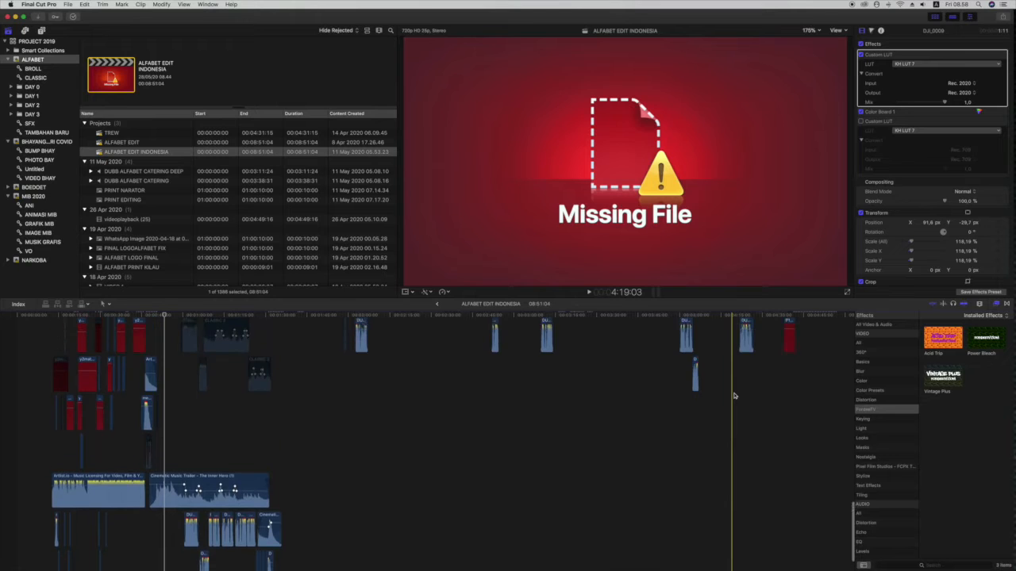
scroll(734, 396, up, 10)
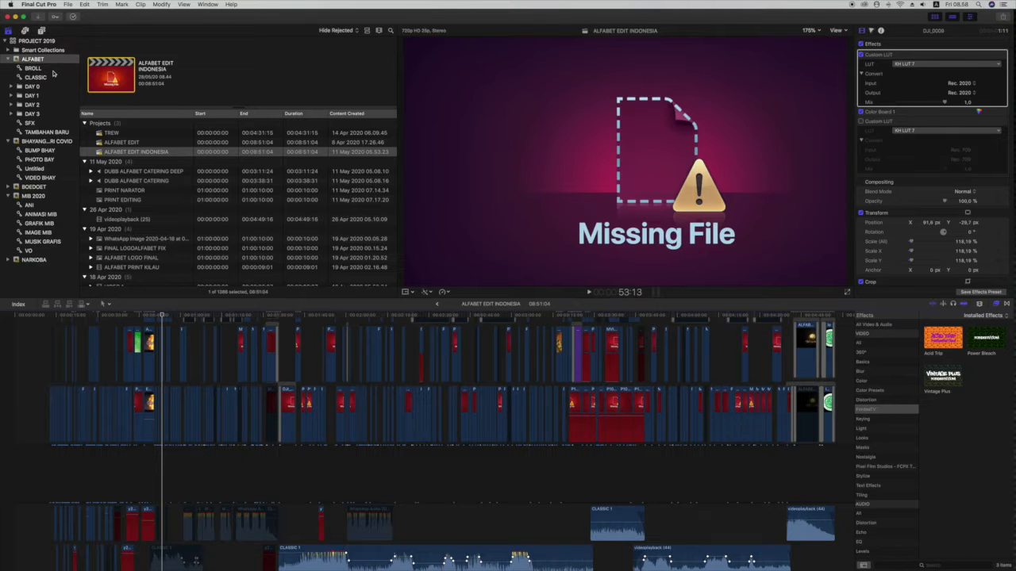
- Select all clips in the BROLL collection and open Relink Files for their missing media
click(53, 70)
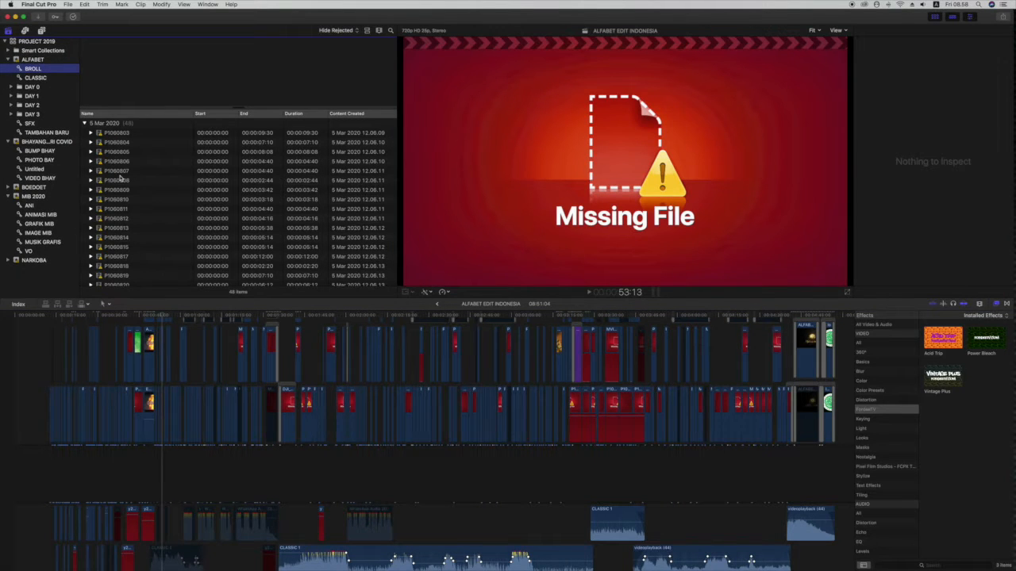
click(139, 137)
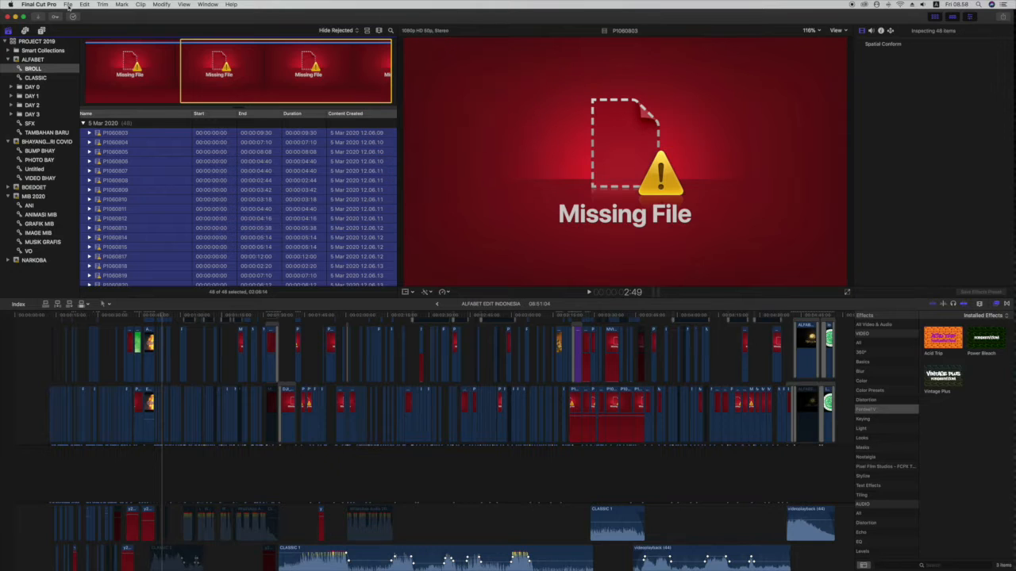
click(68, 5)
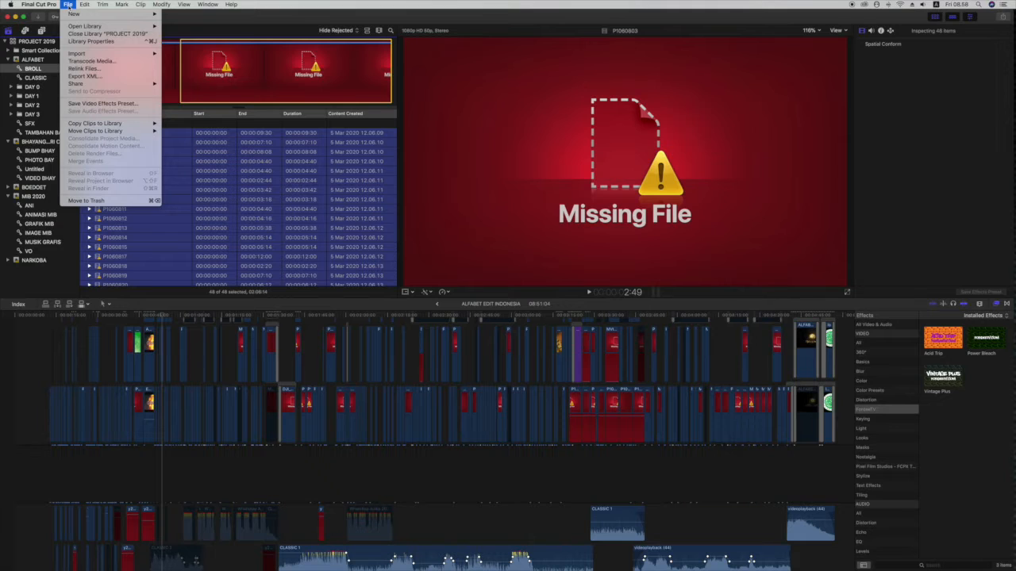
click(82, 69)
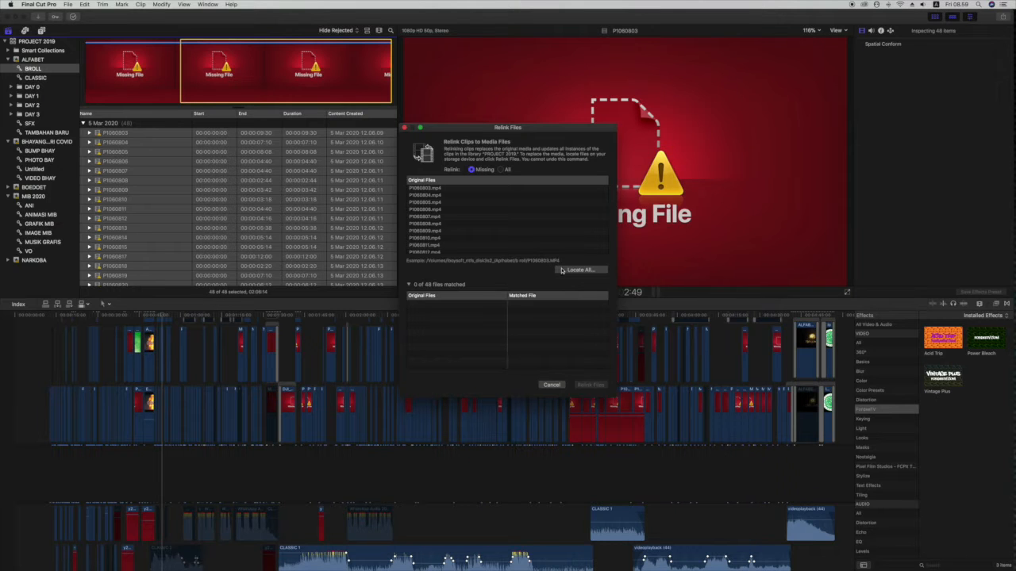
- Locate the BROLL originals in the b roll folder inside Aplhabet on the Data Utama drive and relink the matched files
click(576, 272)
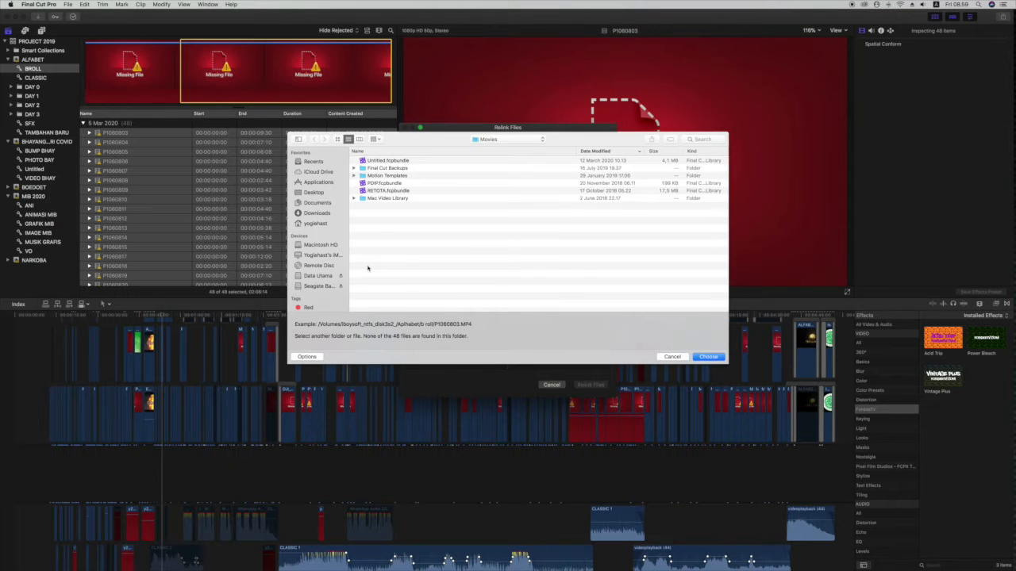
click(318, 277)
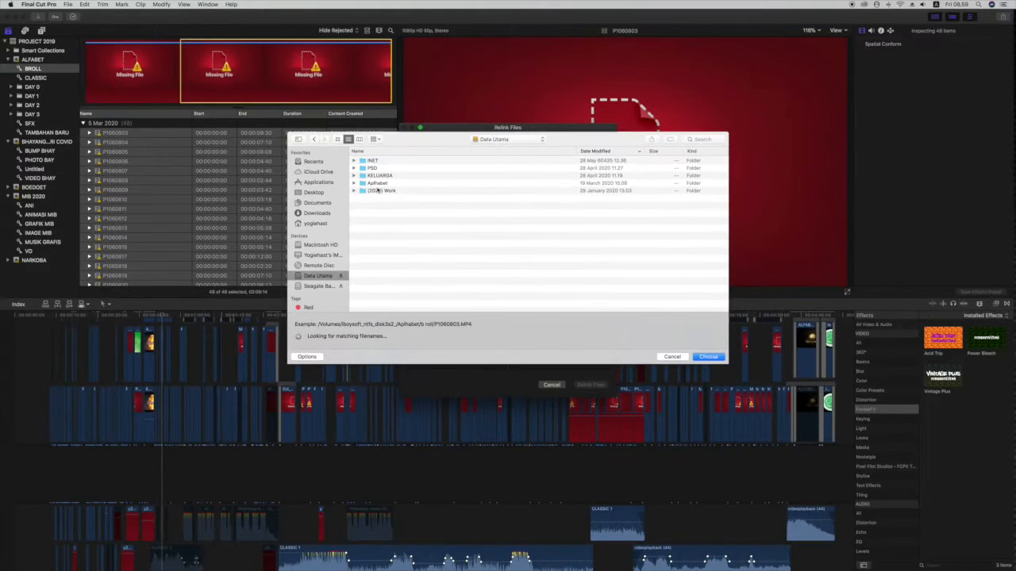
double_click(378, 183)
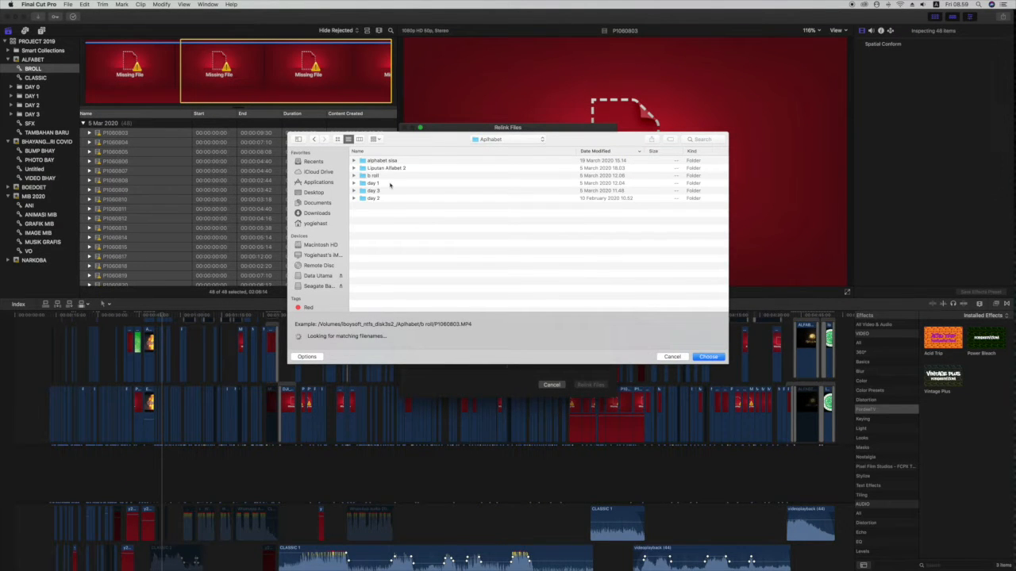
click(388, 176)
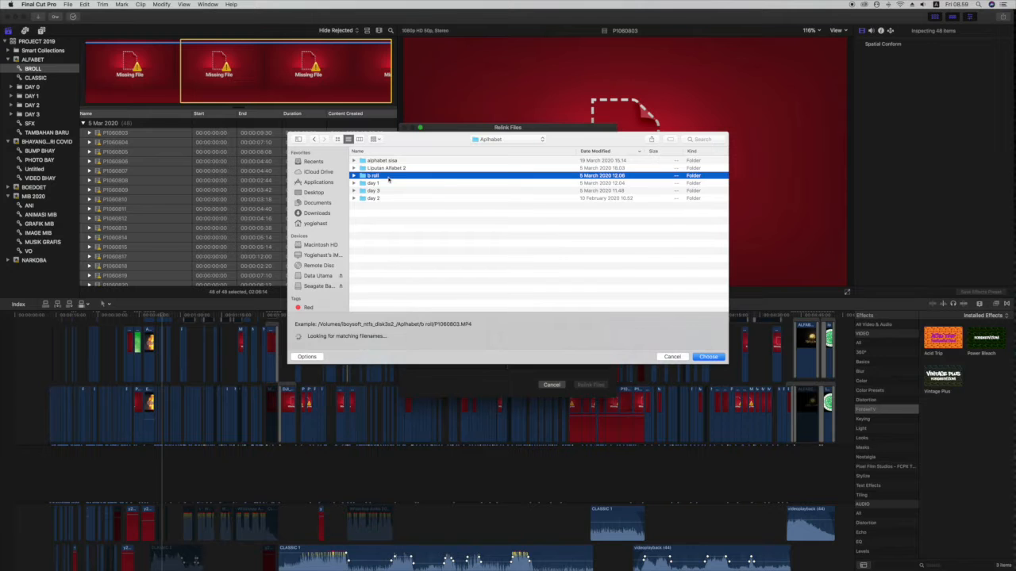
double_click(388, 176)
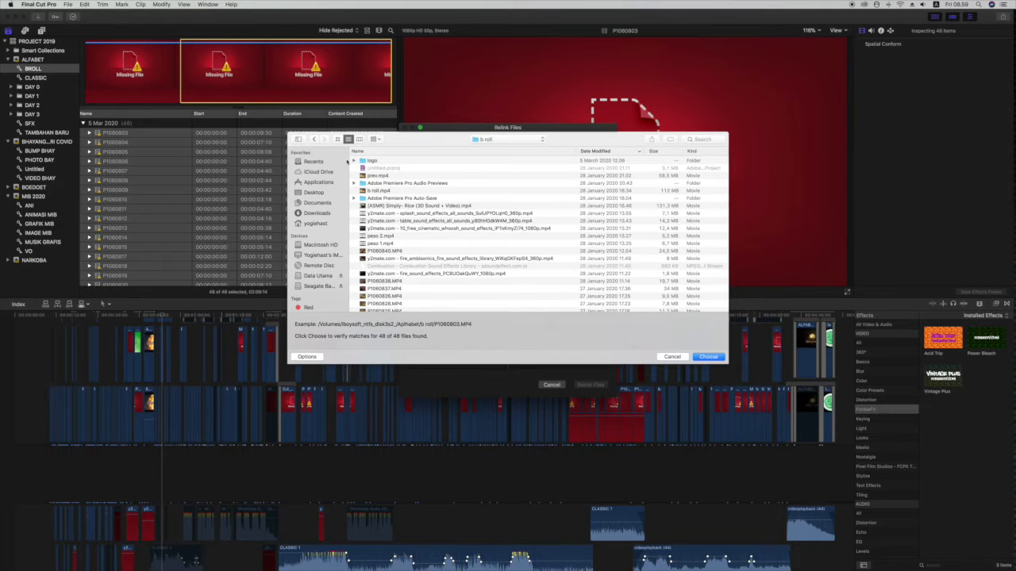
click(314, 139)
click(388, 175)
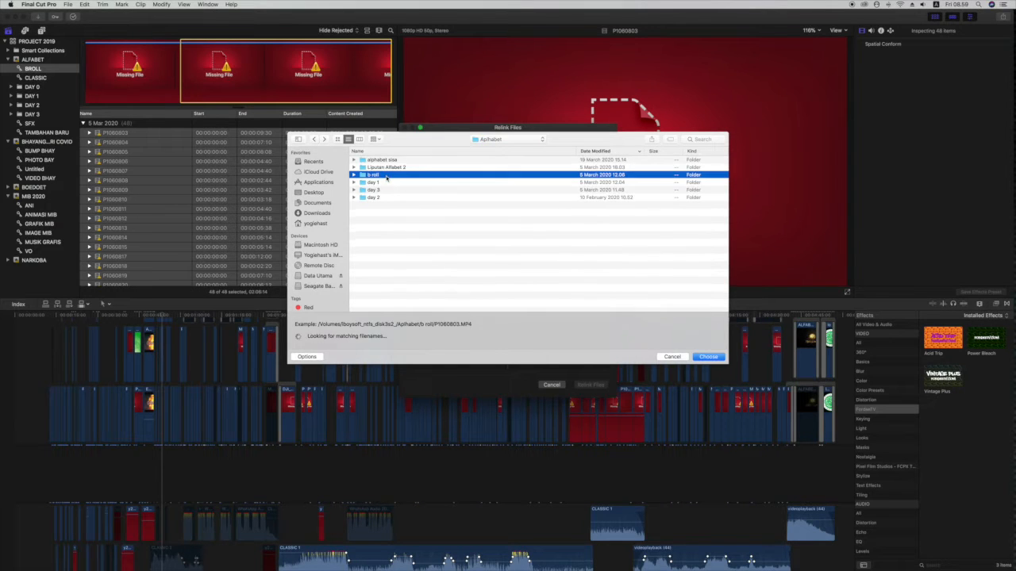
click(712, 357)
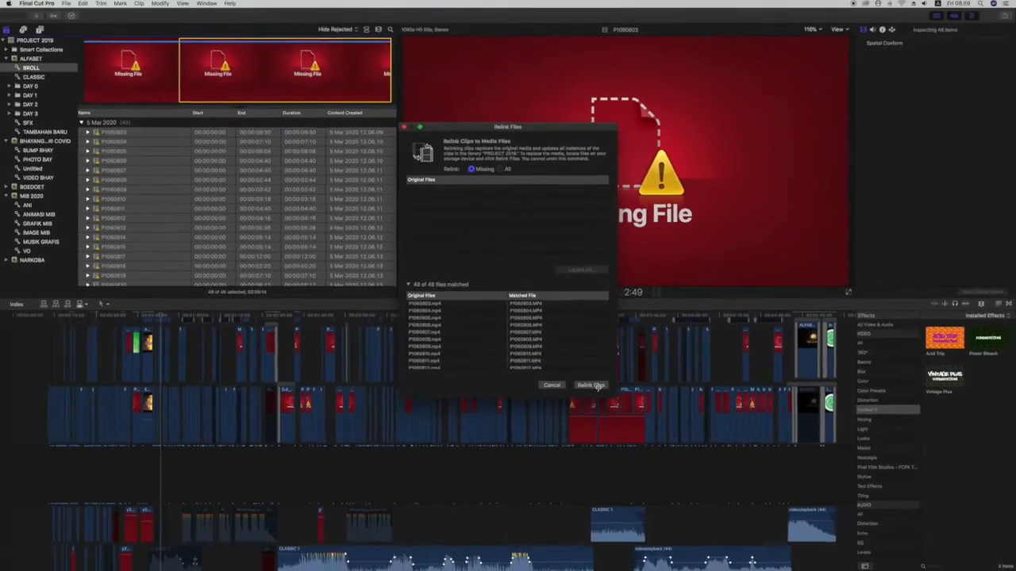
click(596, 386)
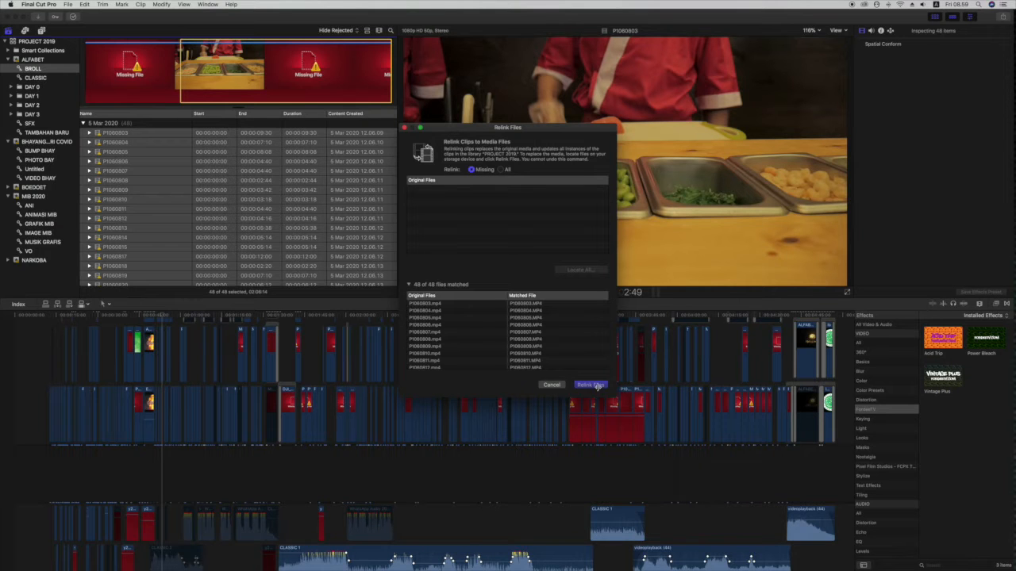
click(596, 385)
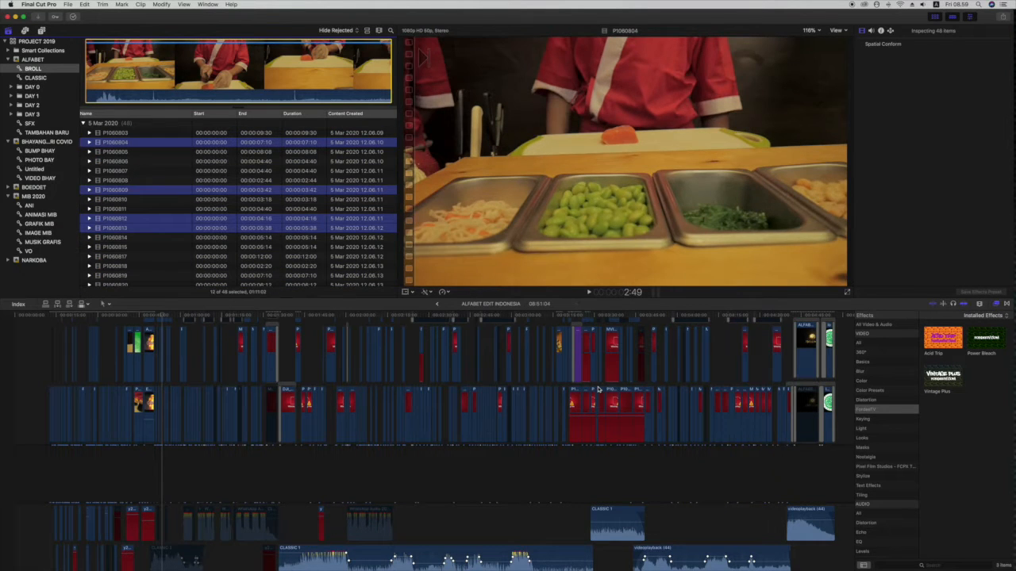
- Look through the BROLL clip list to check that every clip is relinked
click(599, 389)
scroll(160, 185, down, 15)
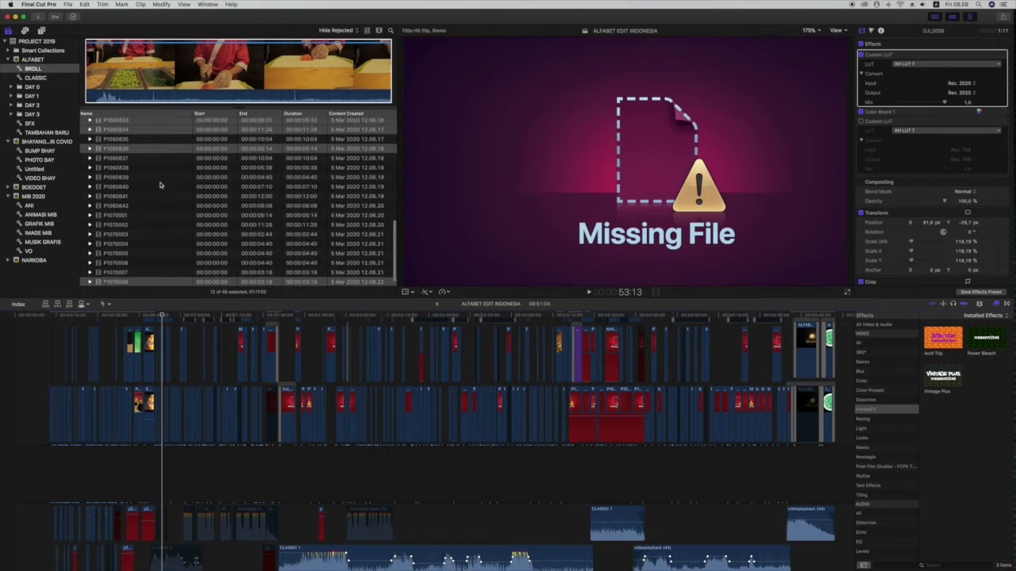
scroll(159, 185, up, 5)
scroll(160, 185, up, 4)
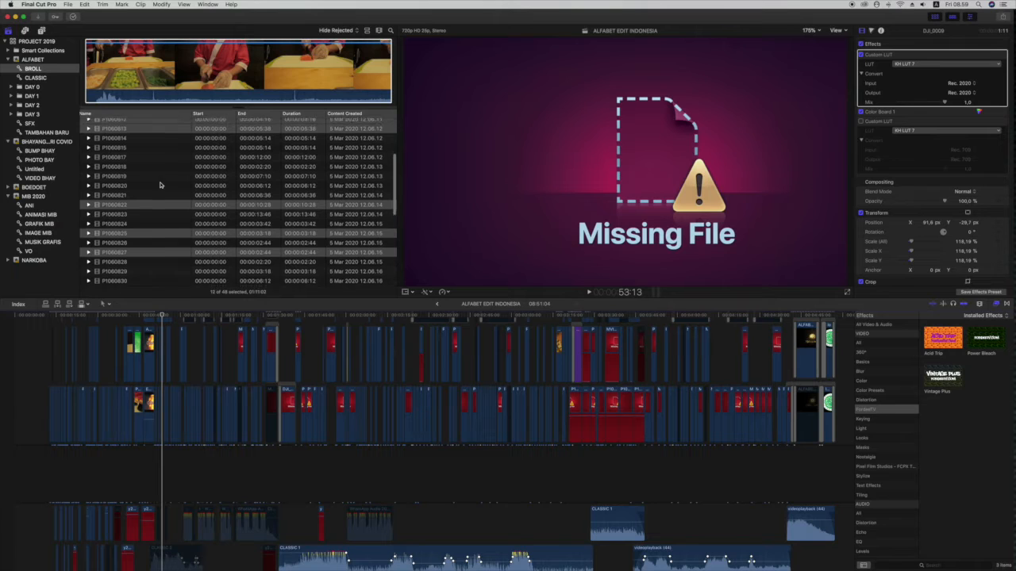
scroll(160, 185, up, 3)
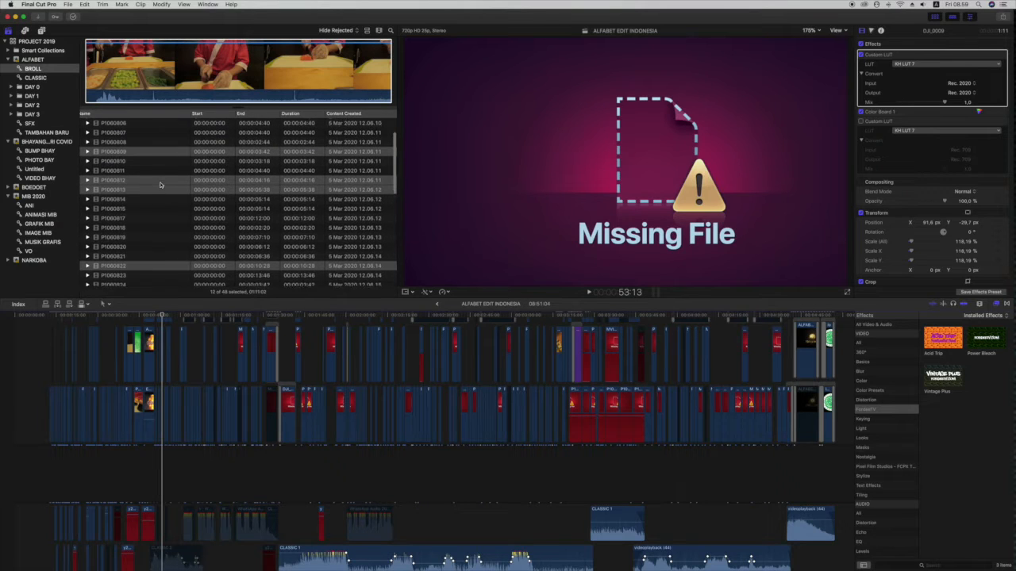
scroll(160, 185, up, 2)
scroll(159, 185, down, 7)
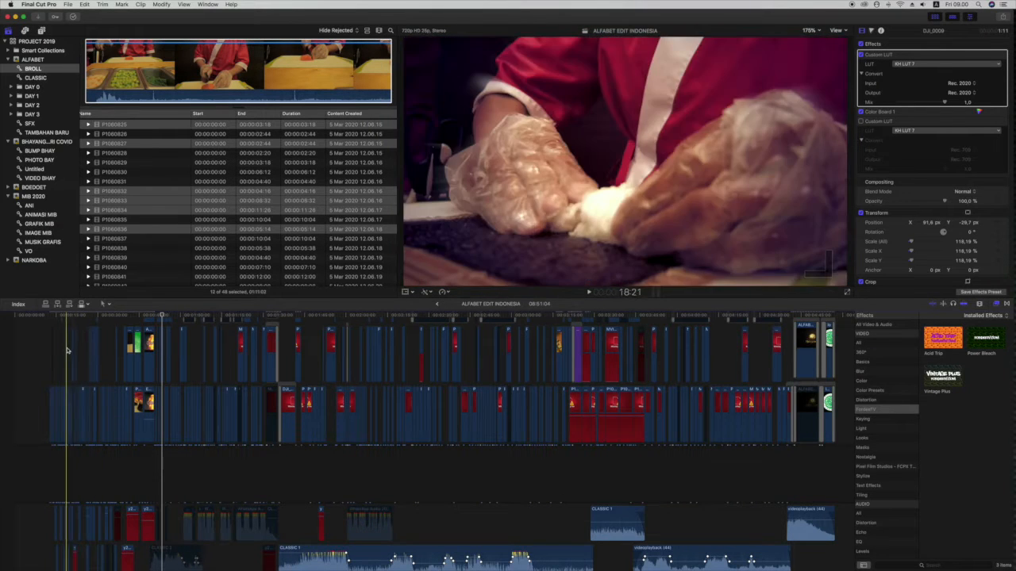
- Select the missing clips MVI_0553 and P1080739 in the CLASSIC collection and open Relink Files for them
click(52, 79)
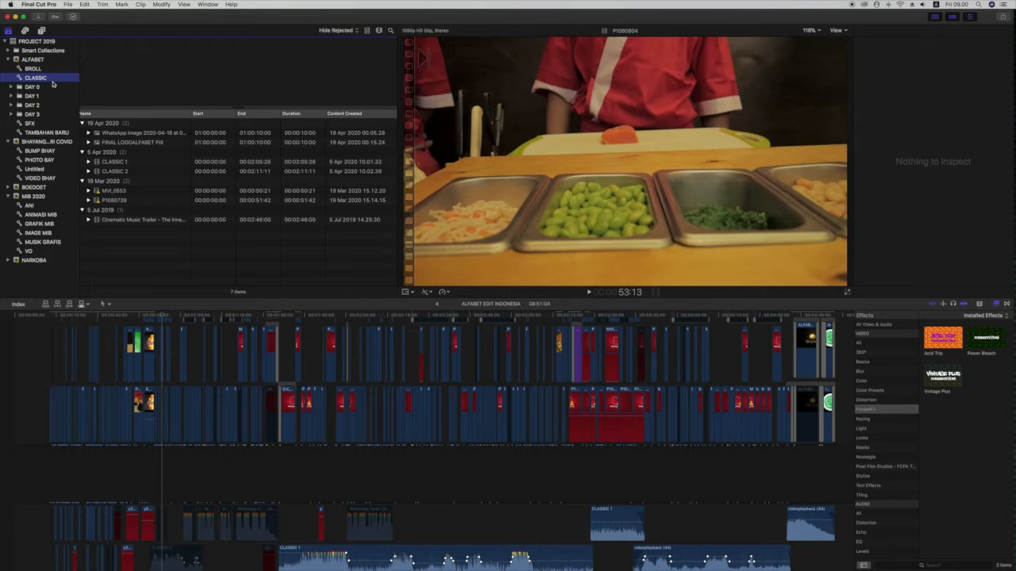
click(135, 193)
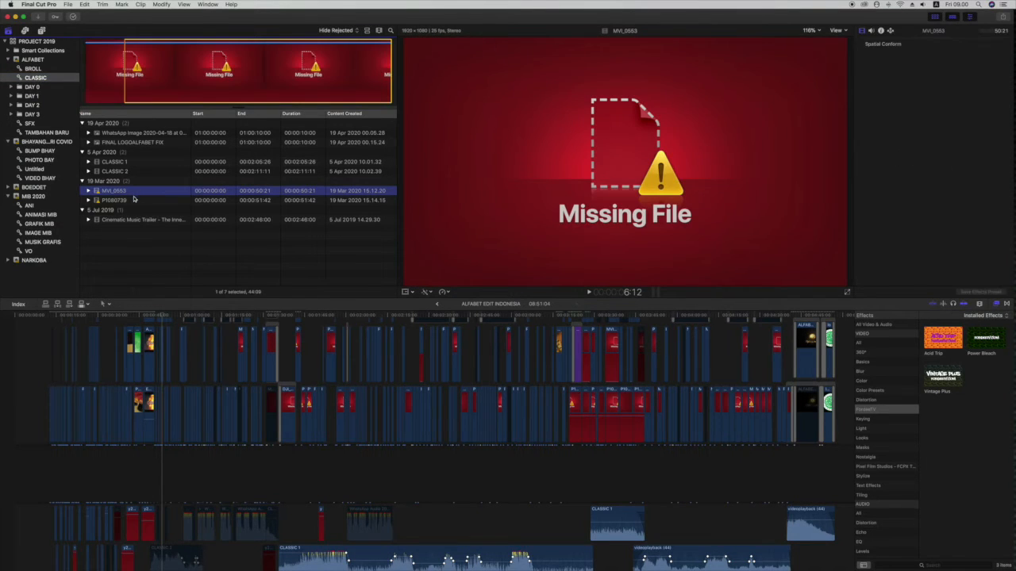
super+click(135, 200)
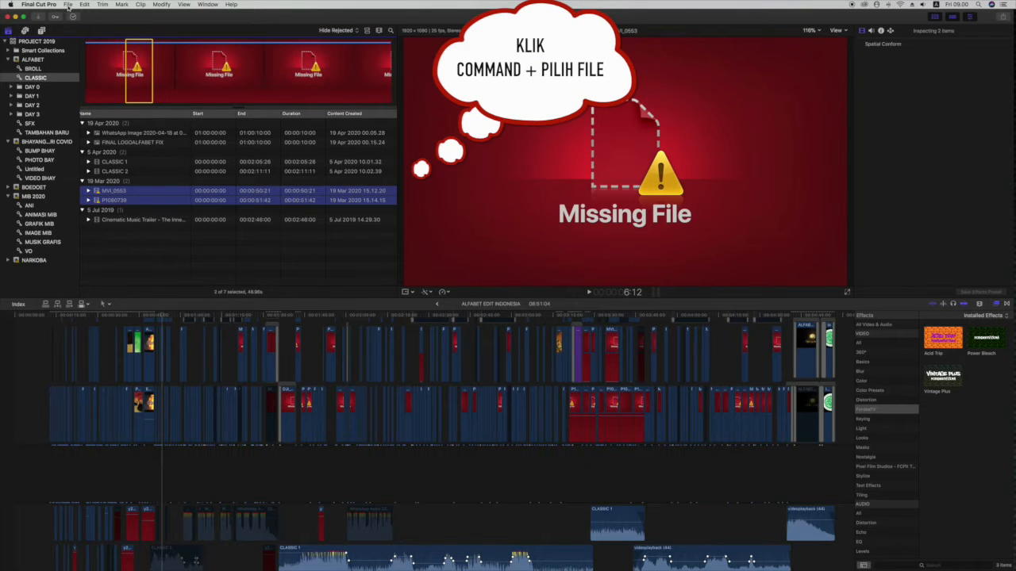
click(69, 4)
mouse_move(112, 86)
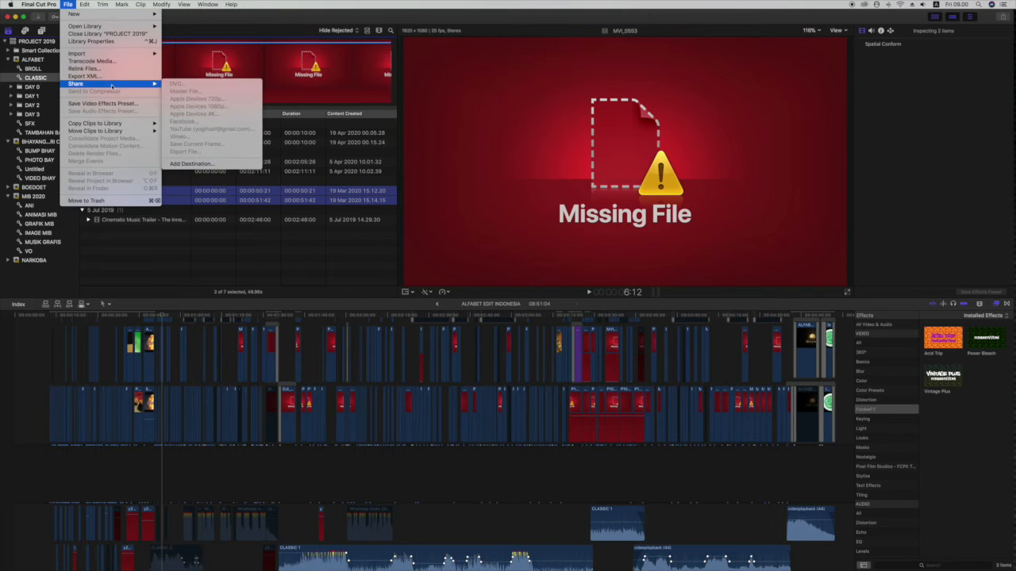
click(94, 69)
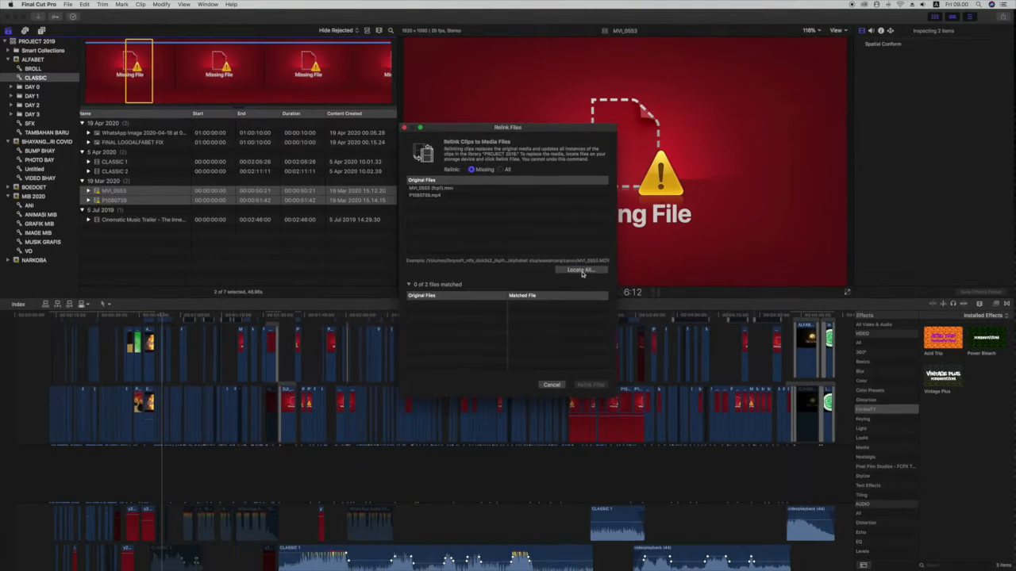
- Locate the two CLASSIC originals in the alphabet sisa folder inside Aplhabet on the Data Utama drive and relink the matched files
click(580, 271)
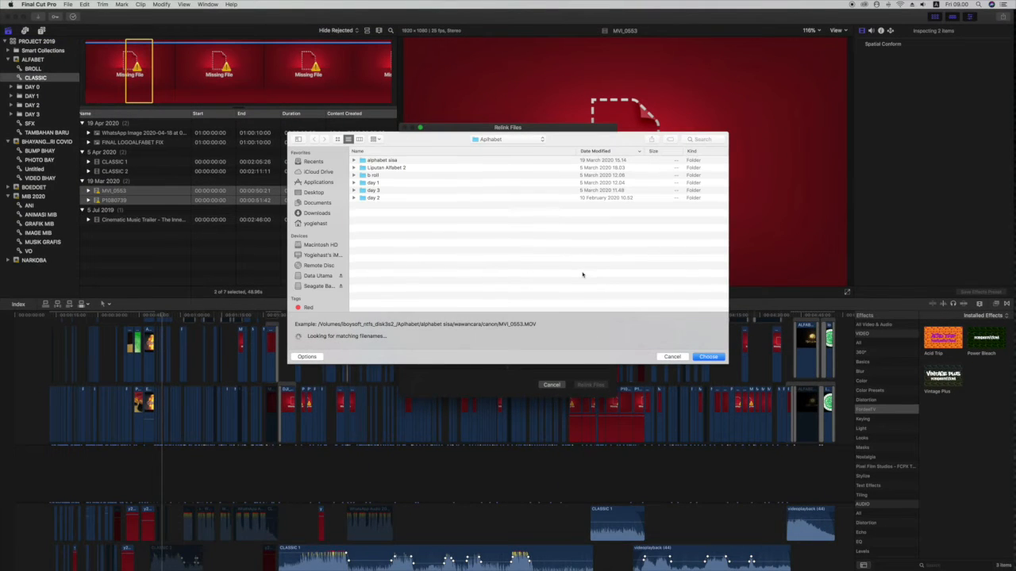
click(320, 276)
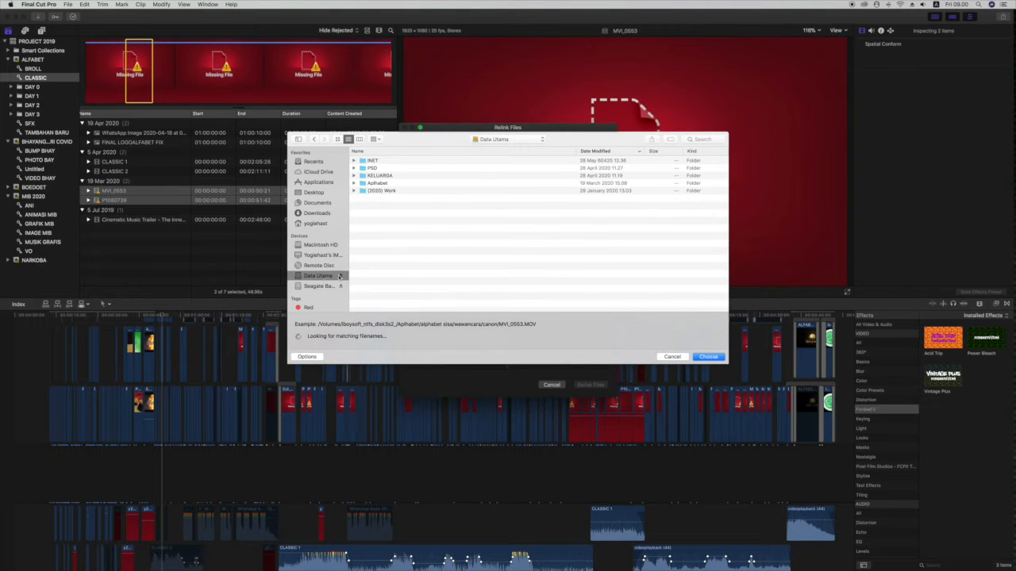
double_click(389, 183)
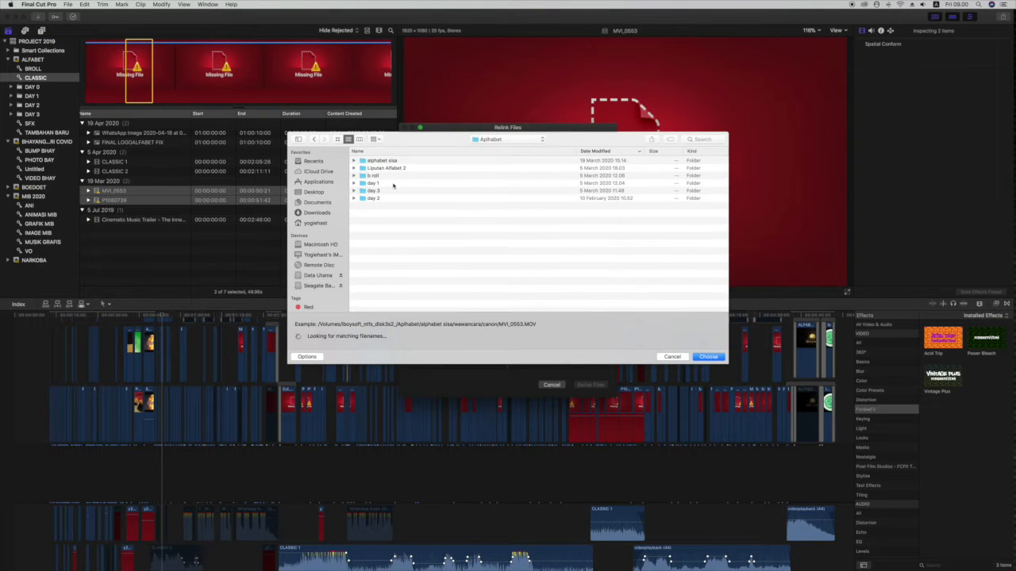
click(405, 161)
click(709, 357)
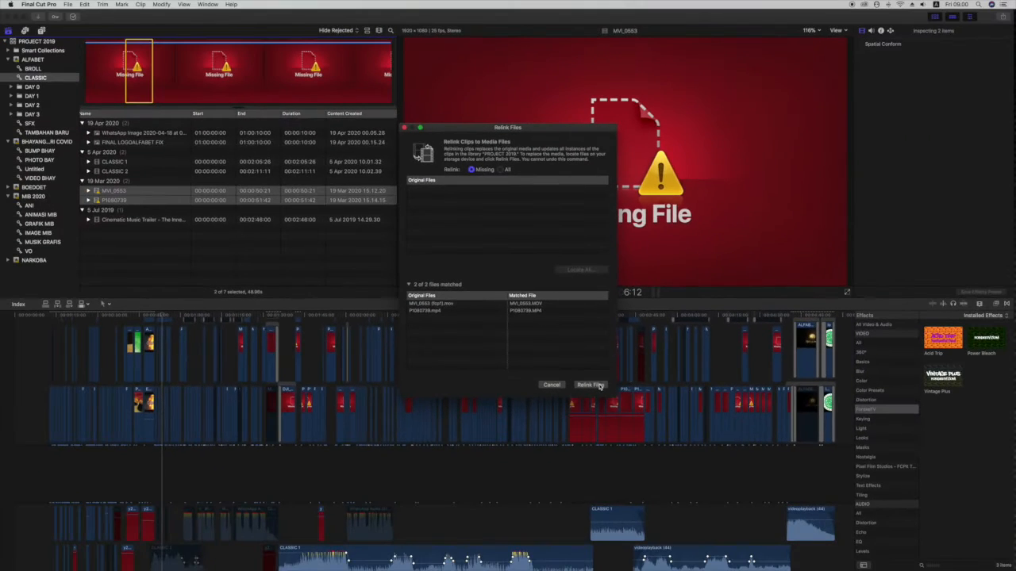
click(591, 385)
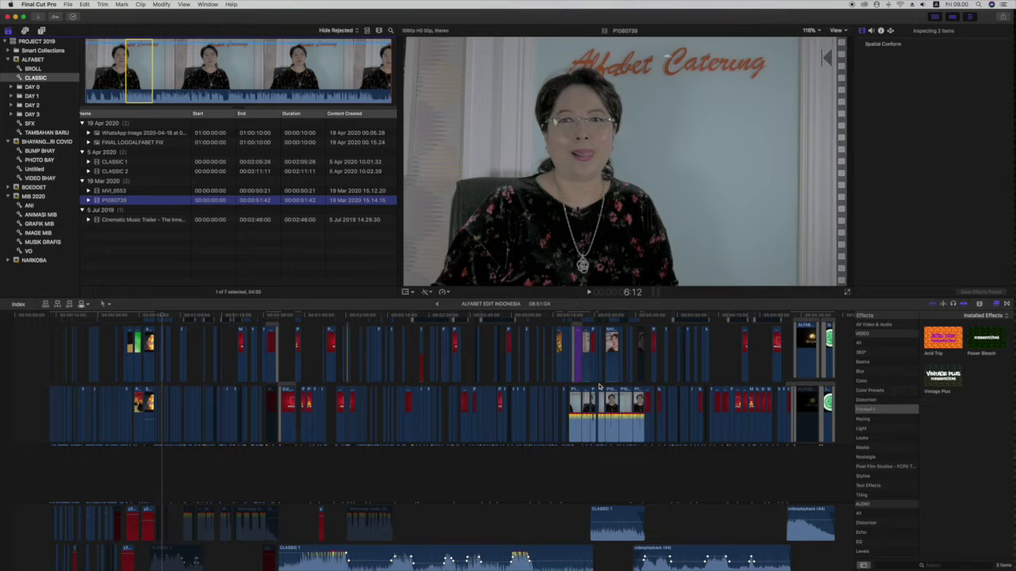
click(599, 386)
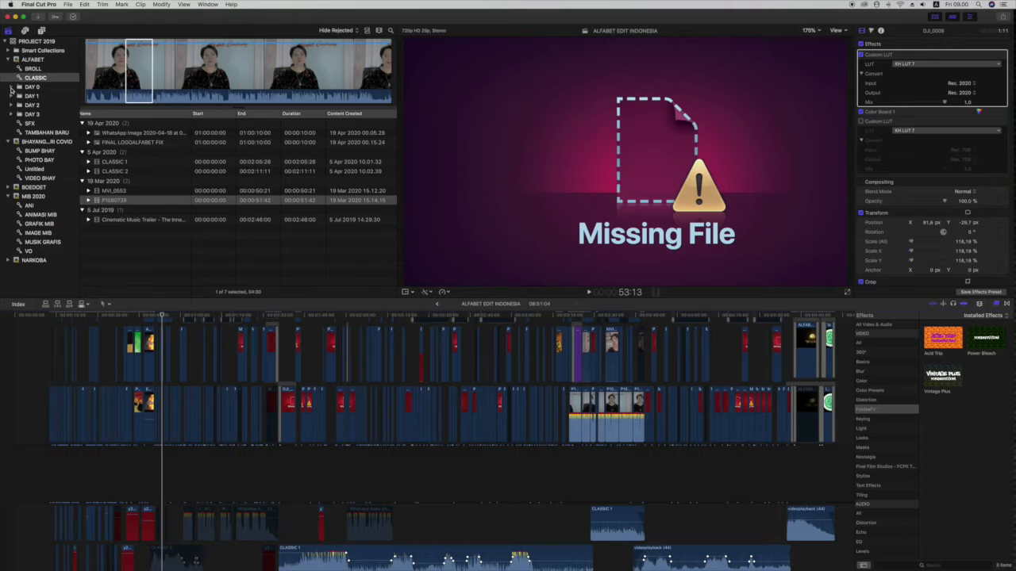
- Select all clips in the CLIP 1 collection of the DAY 0 folder and open Relink Files for them
double_click(30, 88)
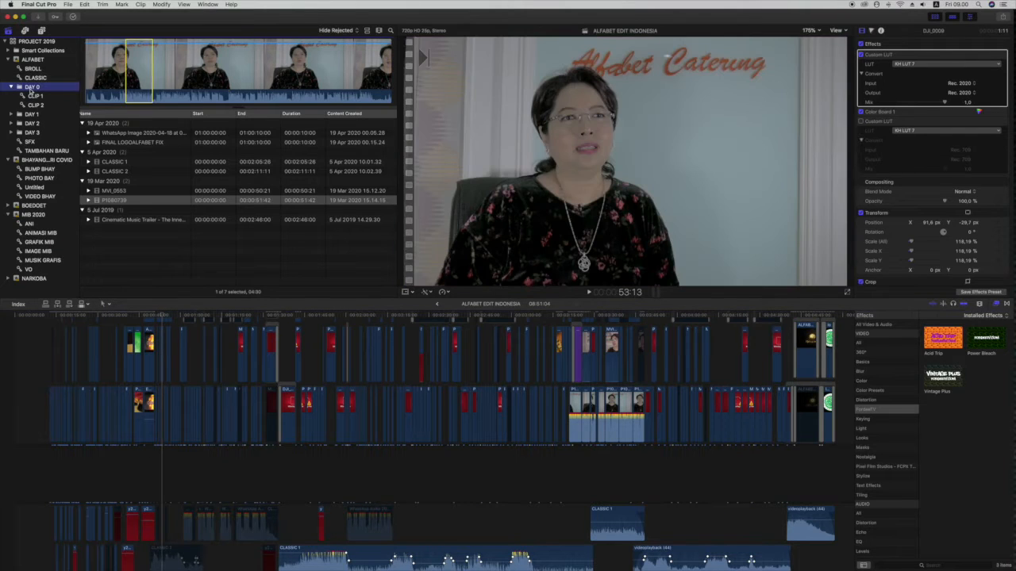
click(35, 96)
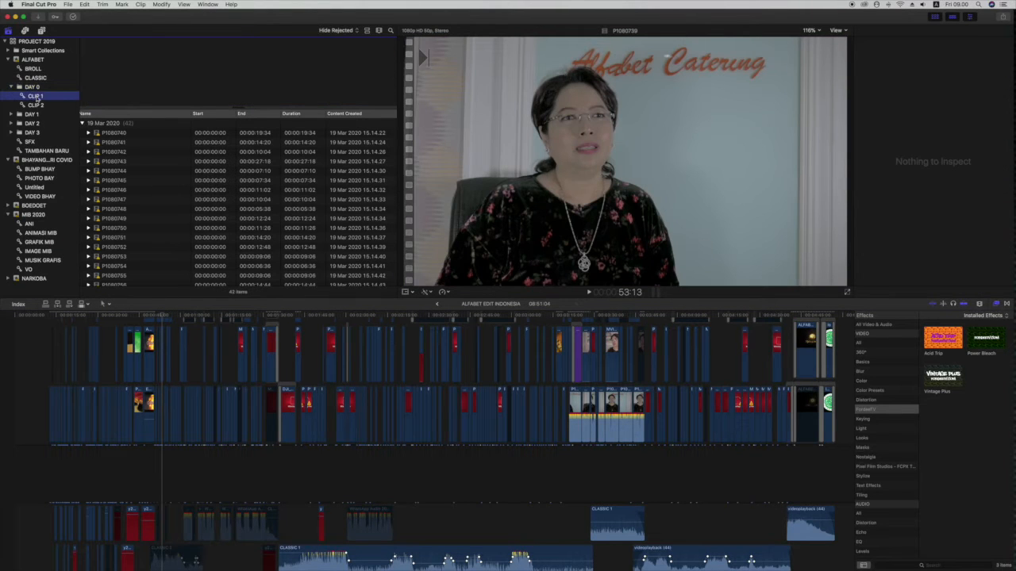
click(150, 158)
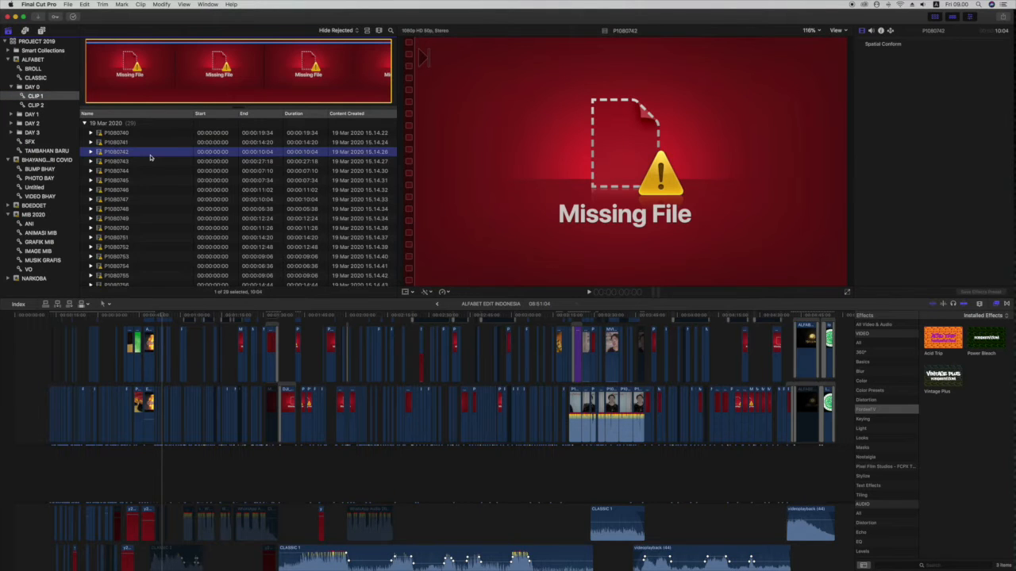
key(super+a)
click(69, 4)
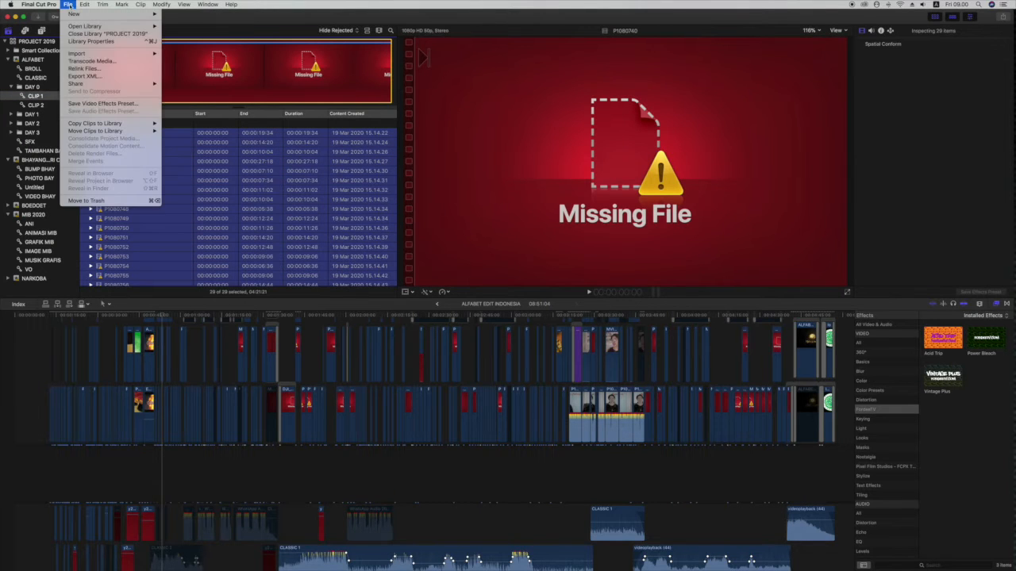
click(130, 71)
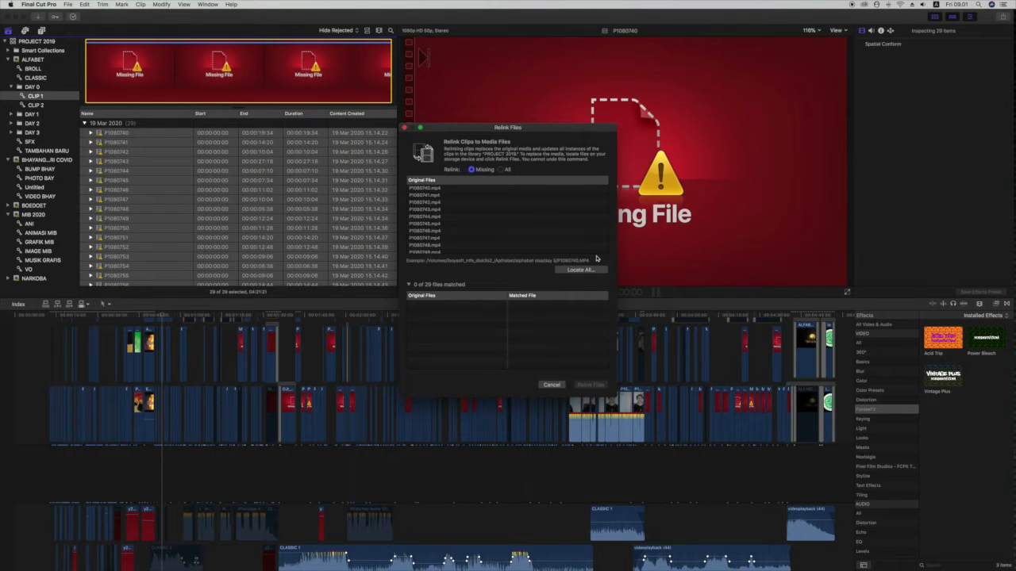
- Locate the CLIP 1 originals in the alphabet sisa folder inside Aplhabet and relink the matched files
click(582, 270)
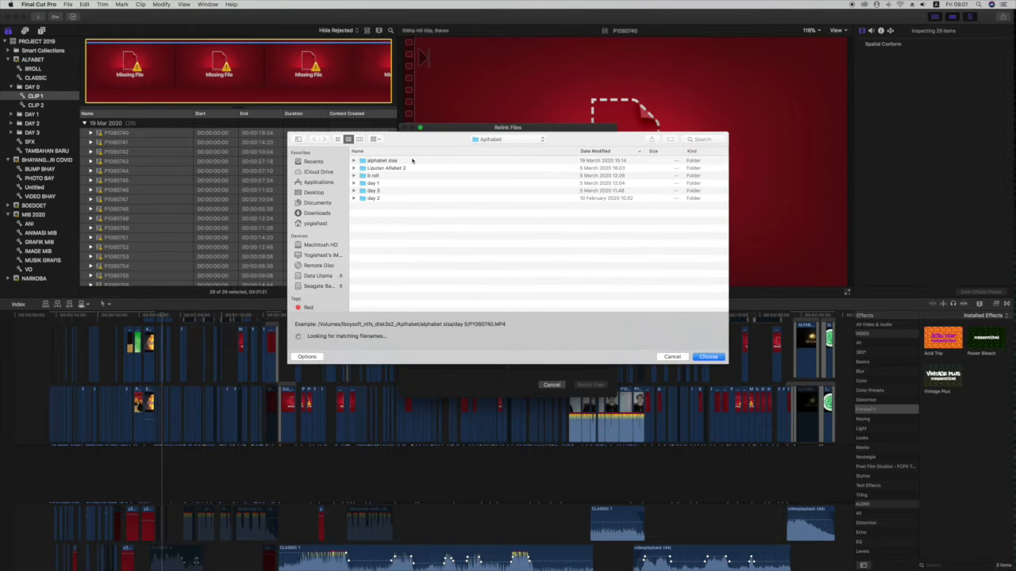
click(395, 161)
click(710, 357)
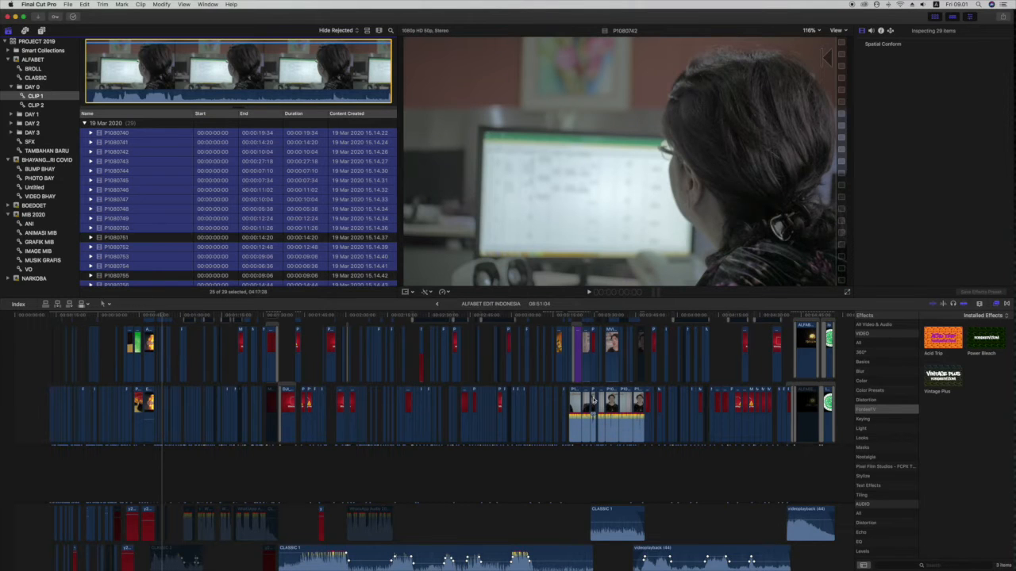
click(593, 401)
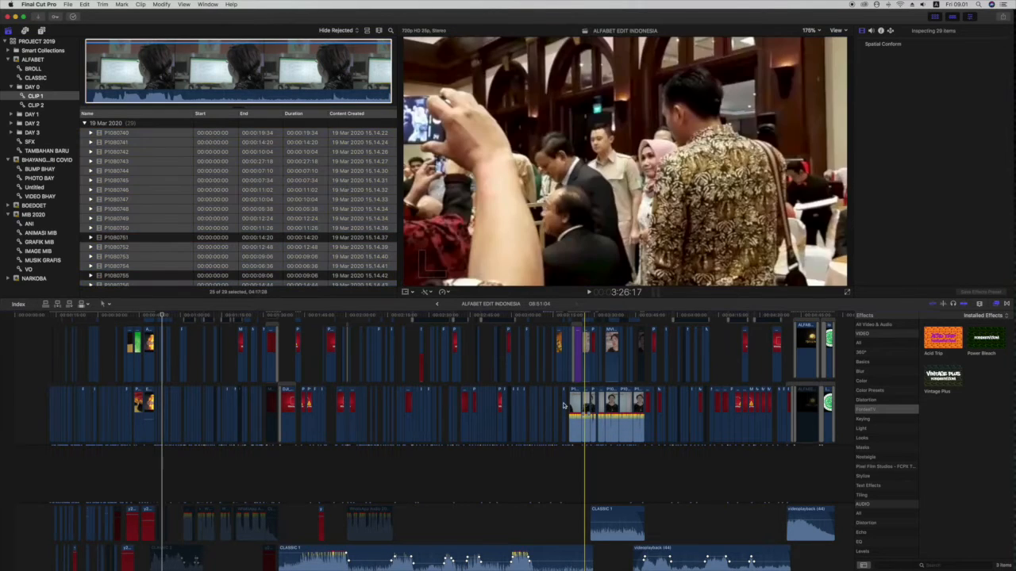
- Select all clips in the CLIP 2 collection of the DAY 0 folder and open Relink Files for them
click(54, 106)
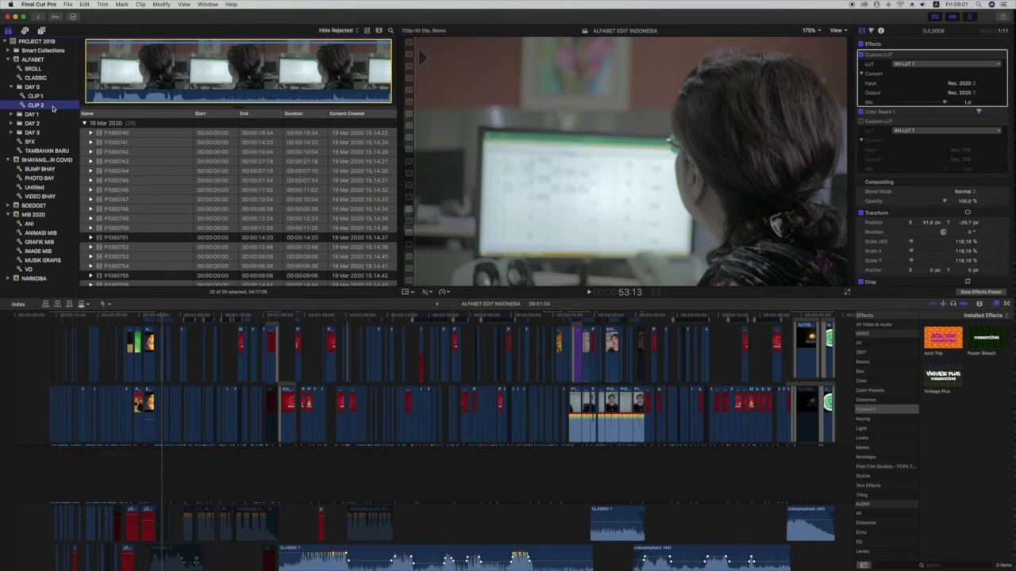
click(153, 162)
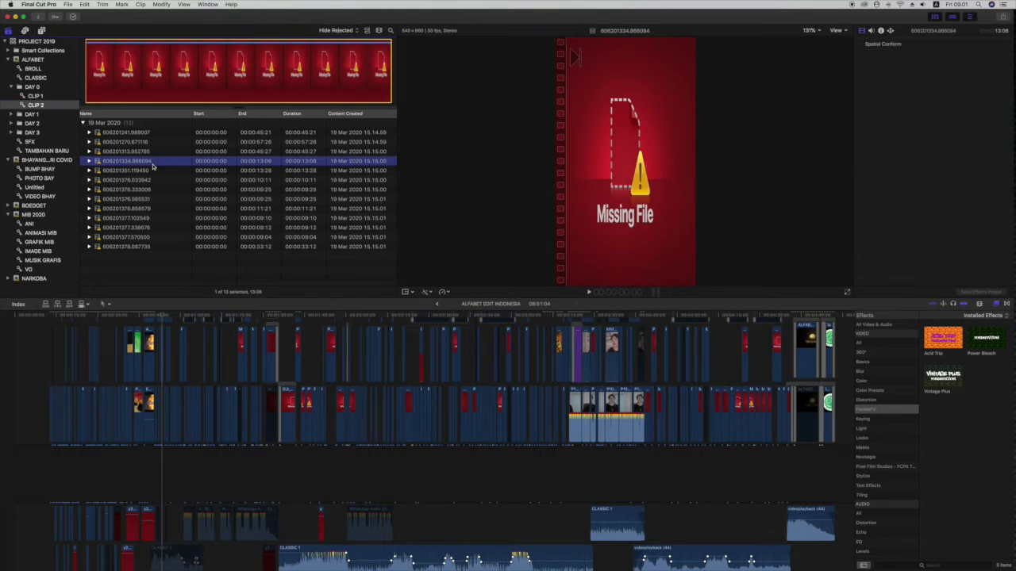
key(super+a)
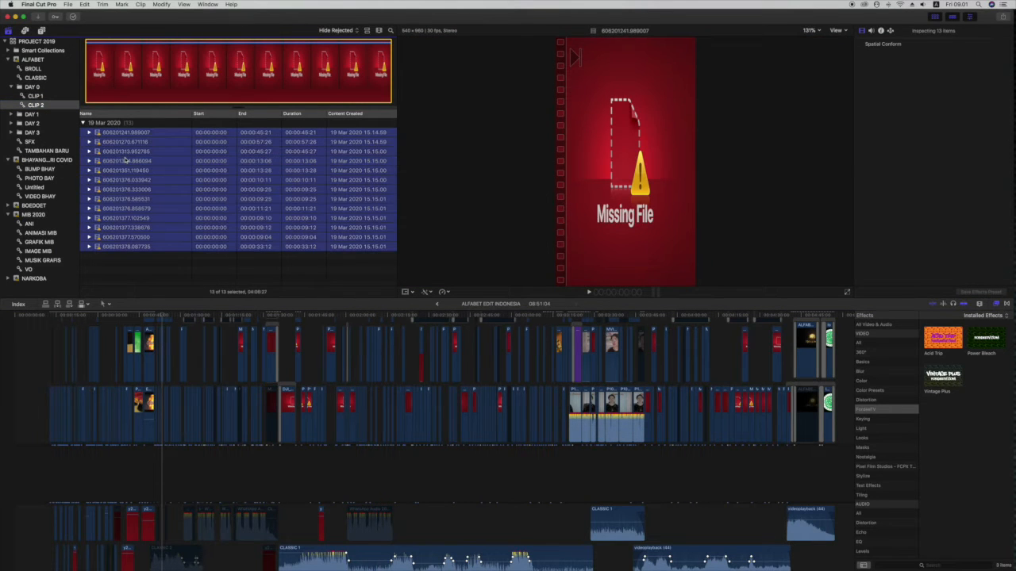
scroll(127, 150, up, 1)
scroll(141, 260, right, 1)
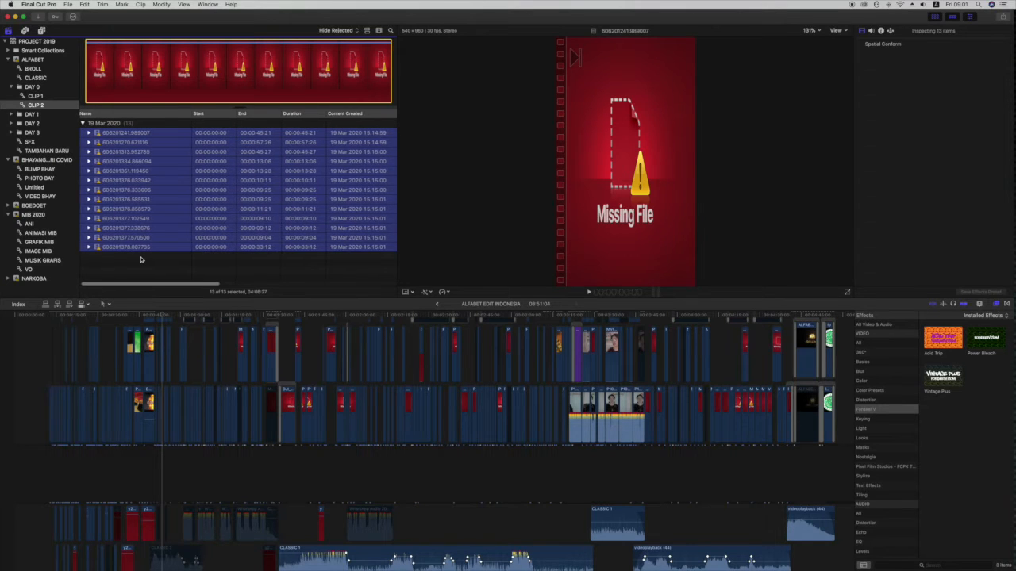
click(139, 259)
click(141, 246)
drag(140, 237, 135, 132)
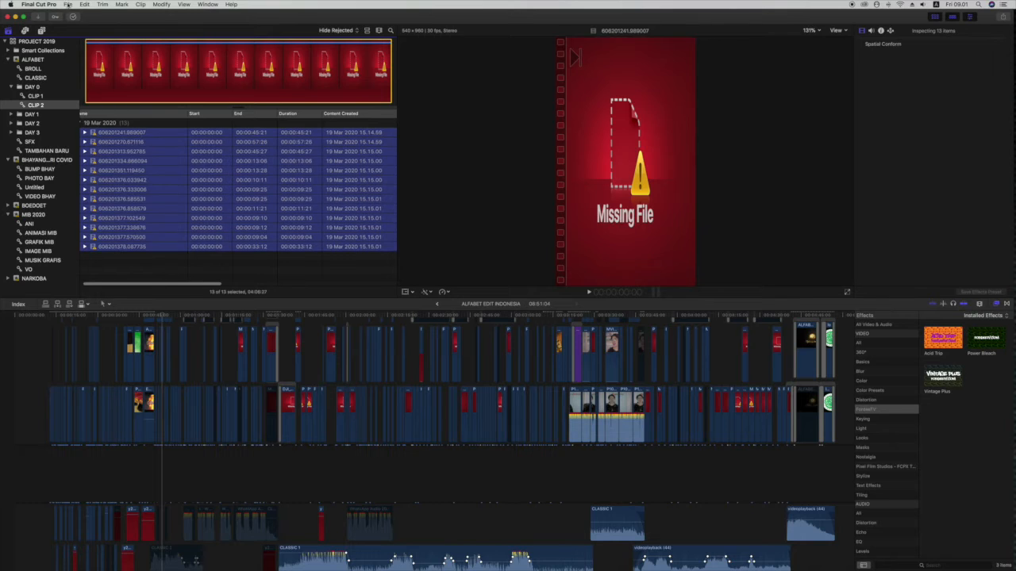
click(68, 5)
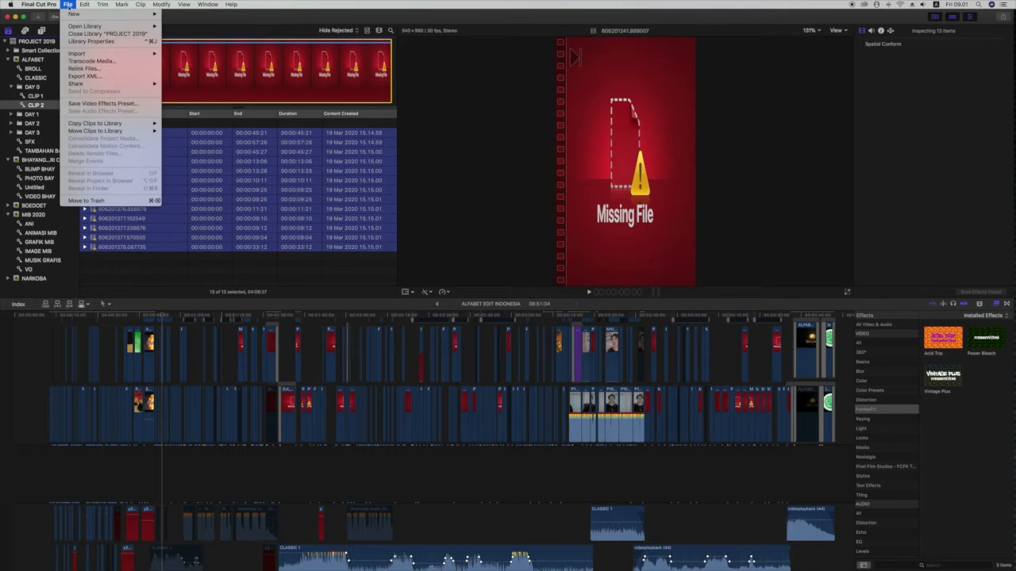
click(94, 69)
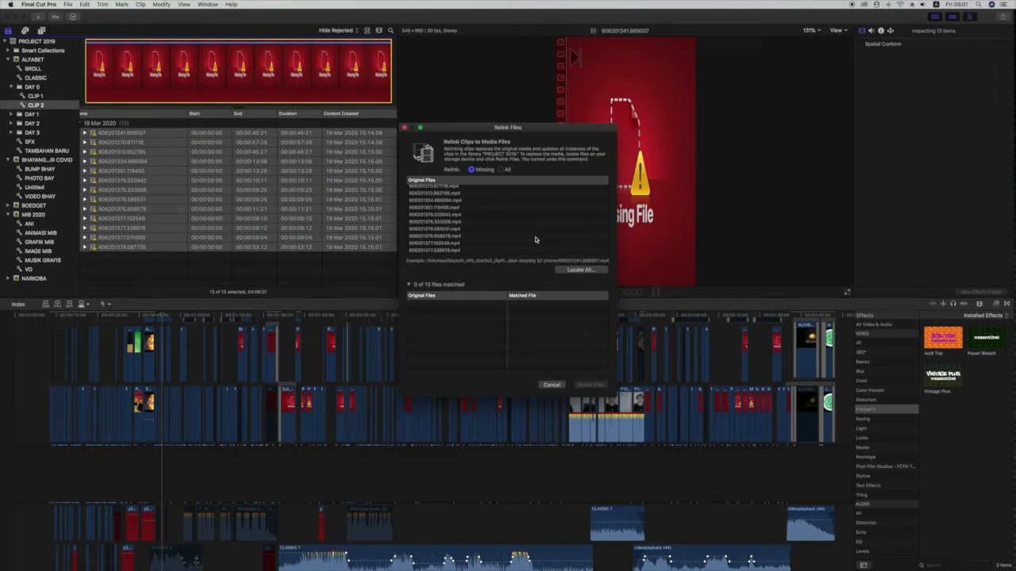
- Locate the CLIP 2 originals in the alphabet sisa folder inside Aplhabet and relink the matched files
click(575, 271)
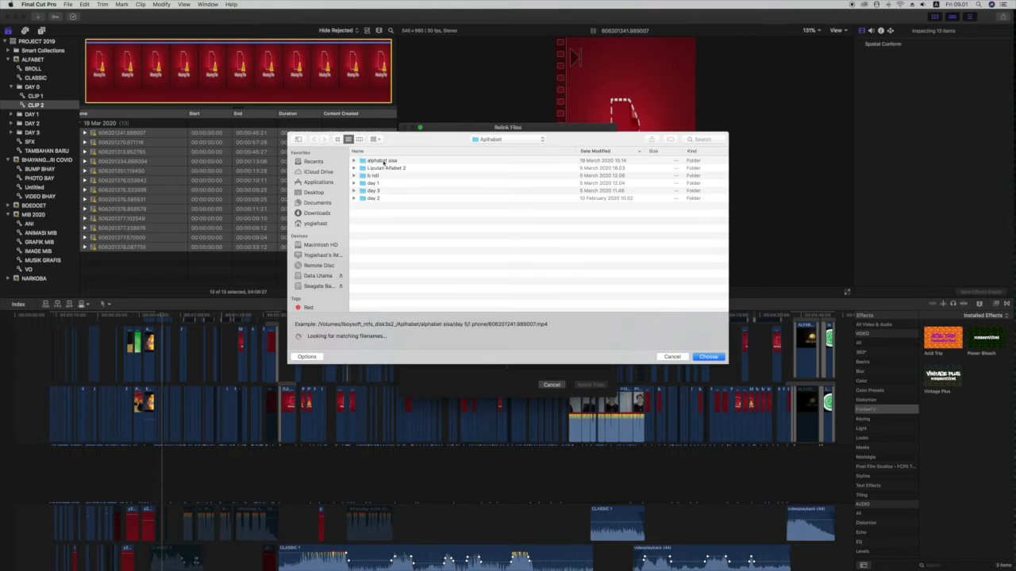
click(384, 162)
click(708, 357)
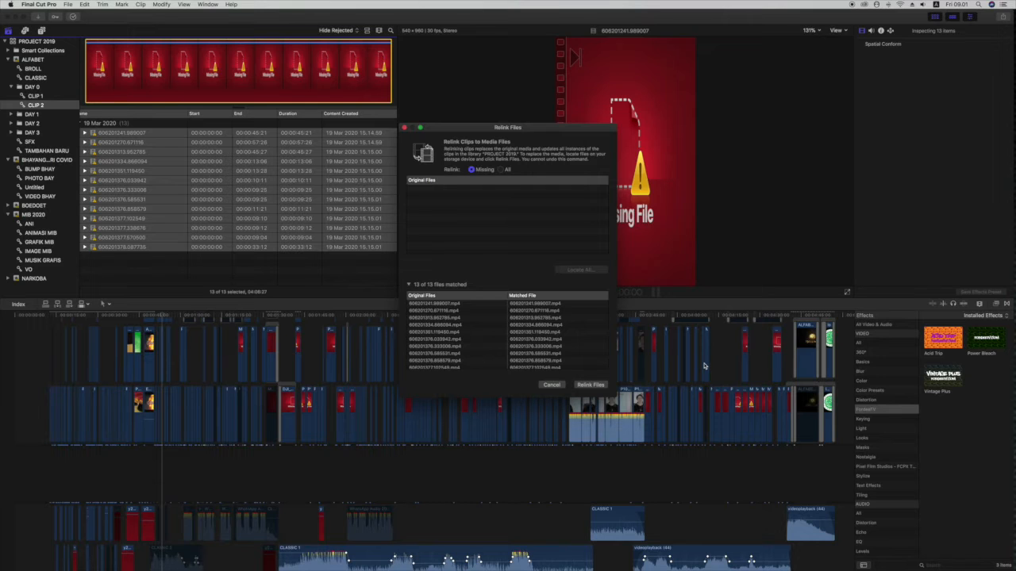
click(592, 385)
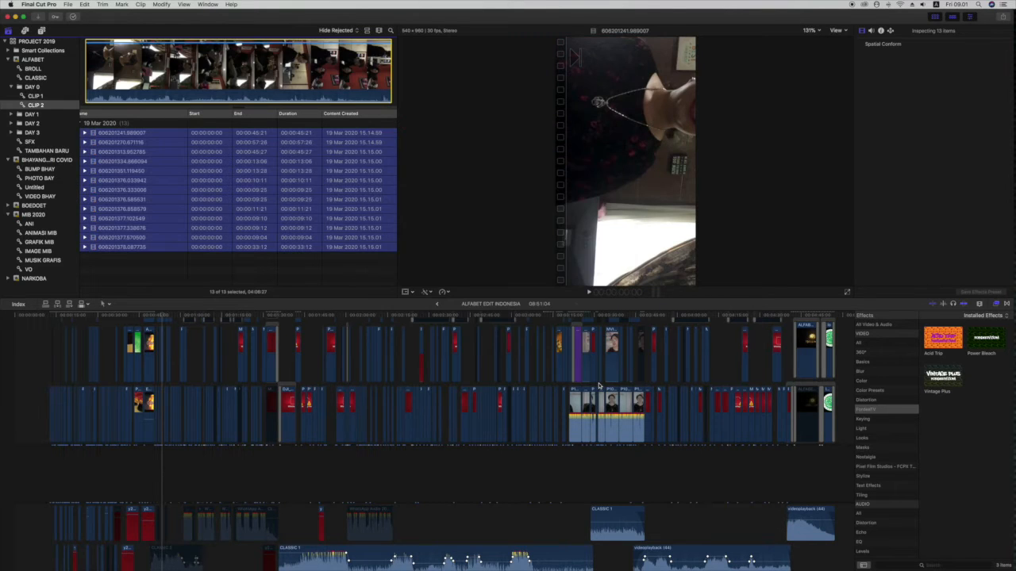
click(599, 388)
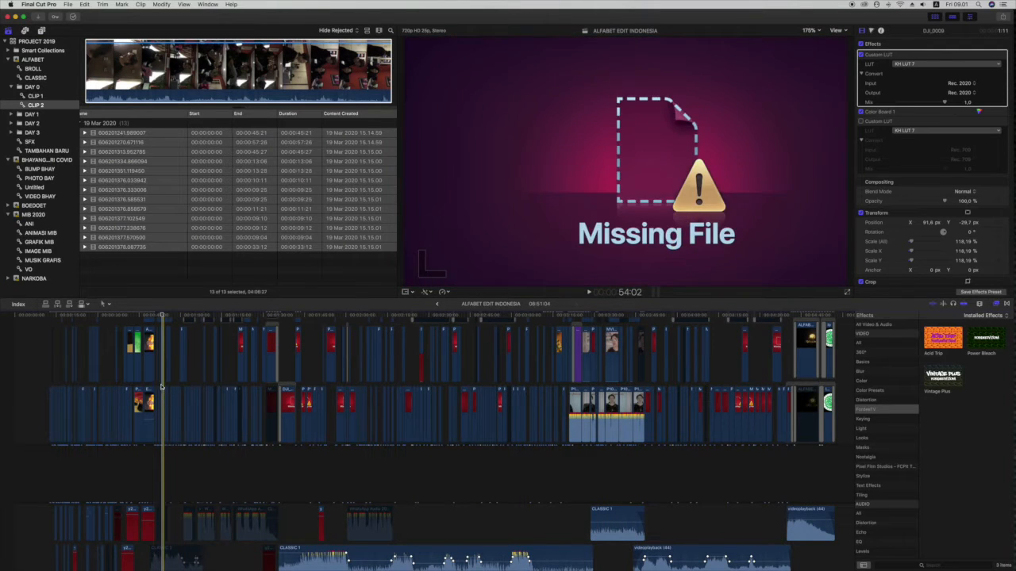
- Expand the DAY 1 folder, select all of its clips and open Relink Files for their missing media
scroll(161, 387, down, 1)
click(31, 114)
click(11, 115)
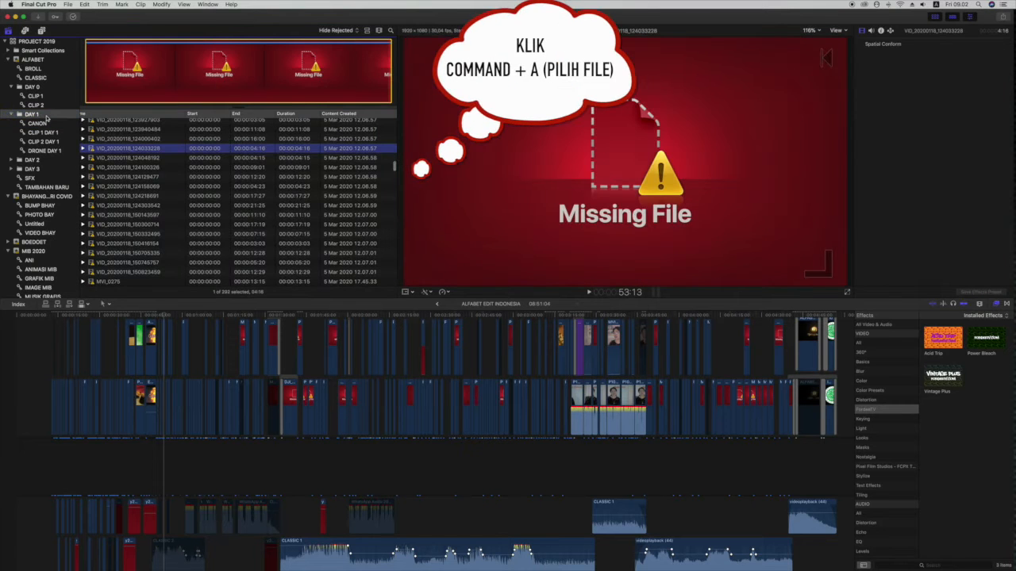
scroll(146, 193, up, 1)
click(147, 191)
scroll(146, 191, down, 1)
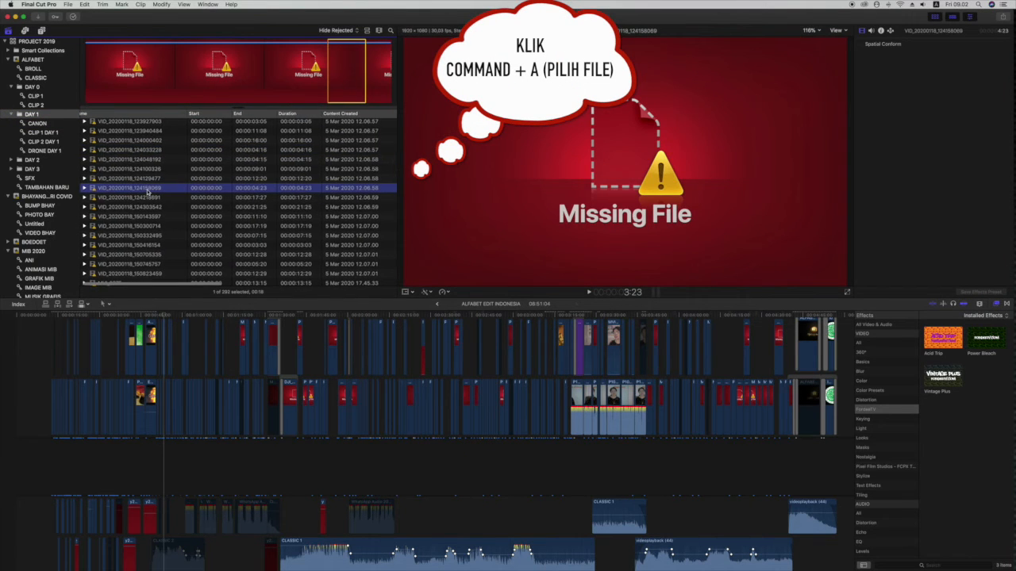
key(super+a)
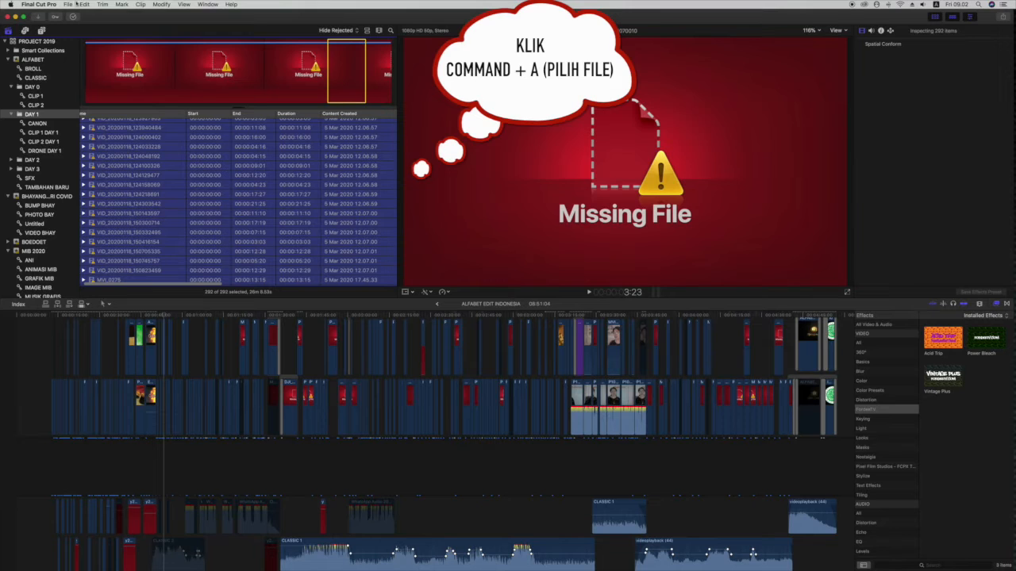
click(70, 4)
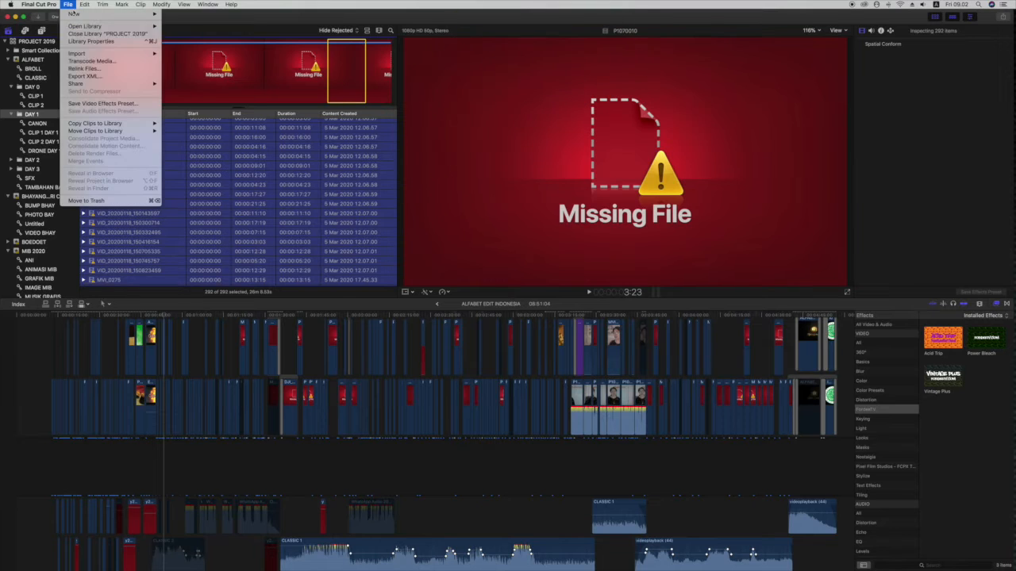
click(132, 71)
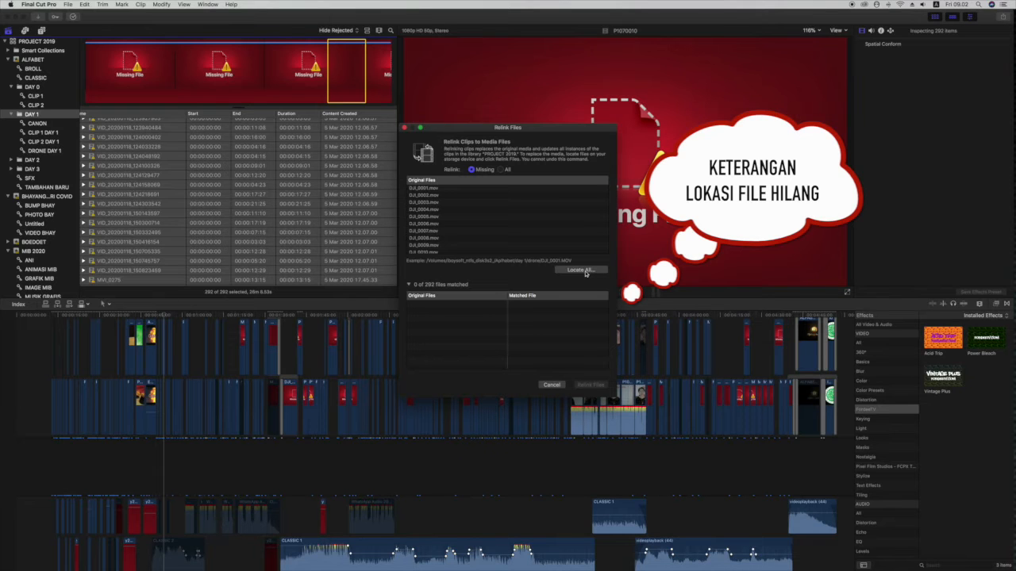
- Locate the DAY 1 originals in the day 1 folder inside Aplhabet and relink the matched files
click(577, 271)
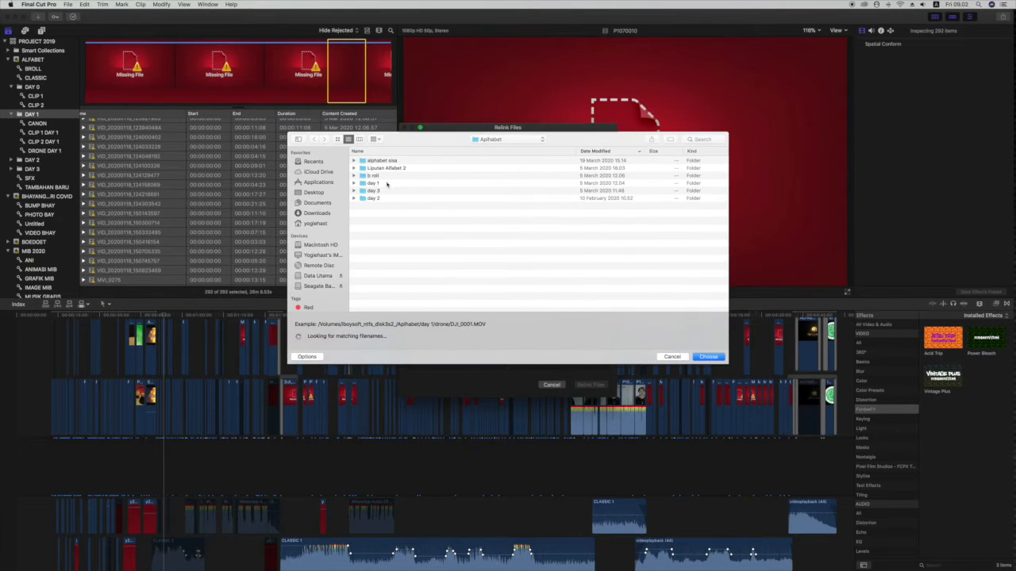
click(709, 357)
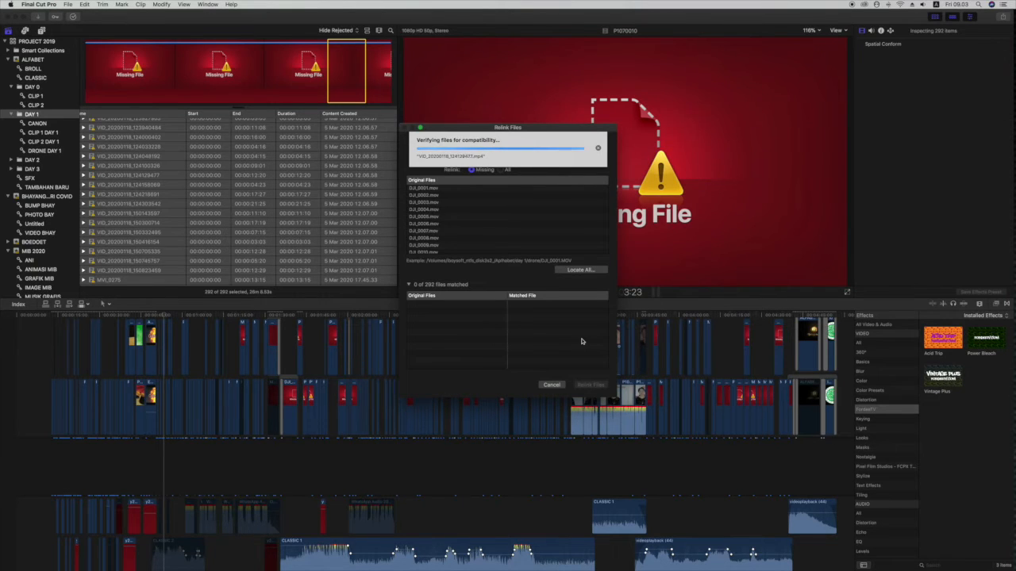
click(594, 385)
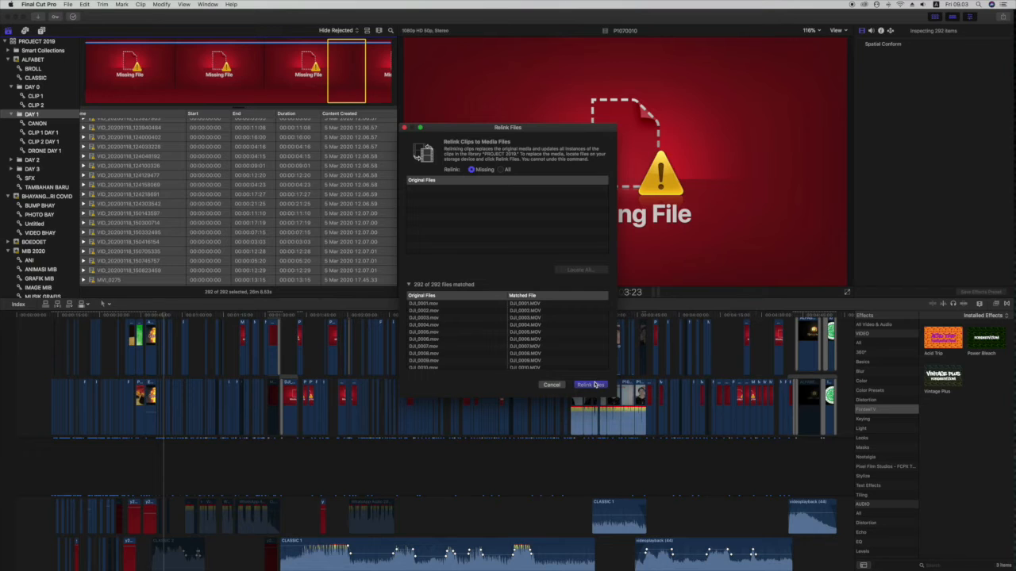
click(593, 385)
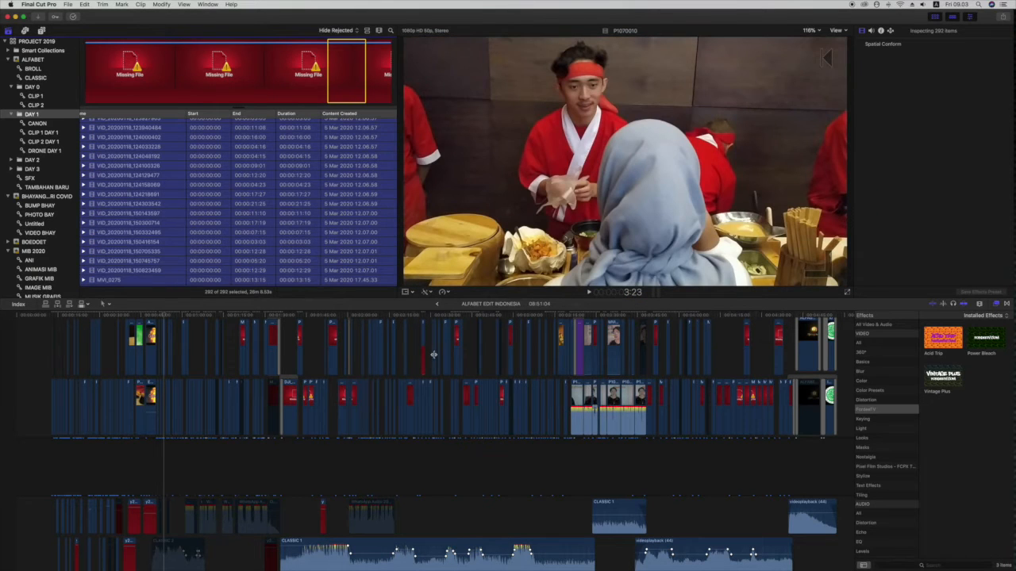
- Check the relinked DAY 1 footage in the timeline and in the folder's clip list
click(242, 337)
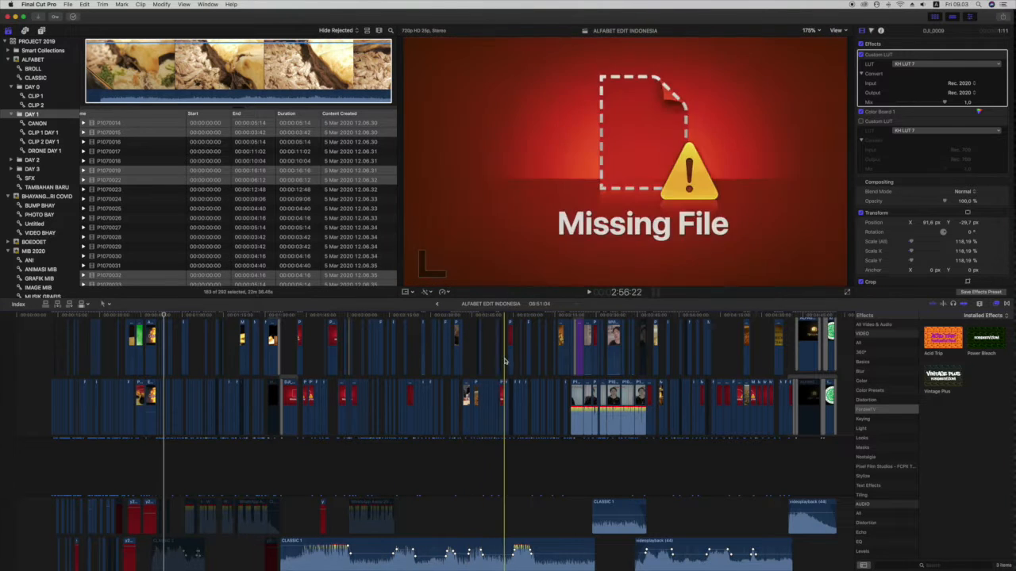
click(144, 231)
scroll(145, 237, down, 10)
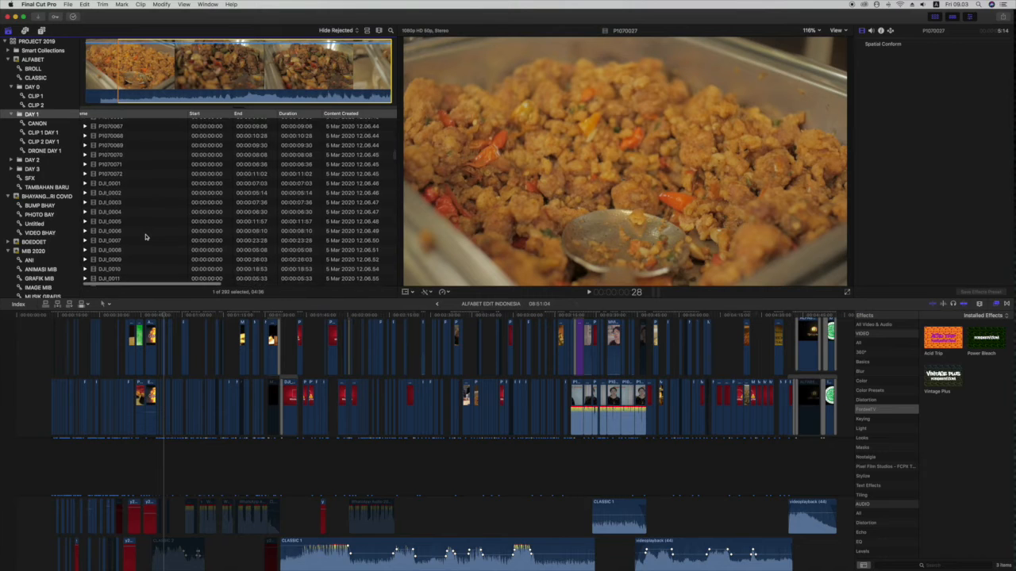
click(147, 234)
click(149, 242)
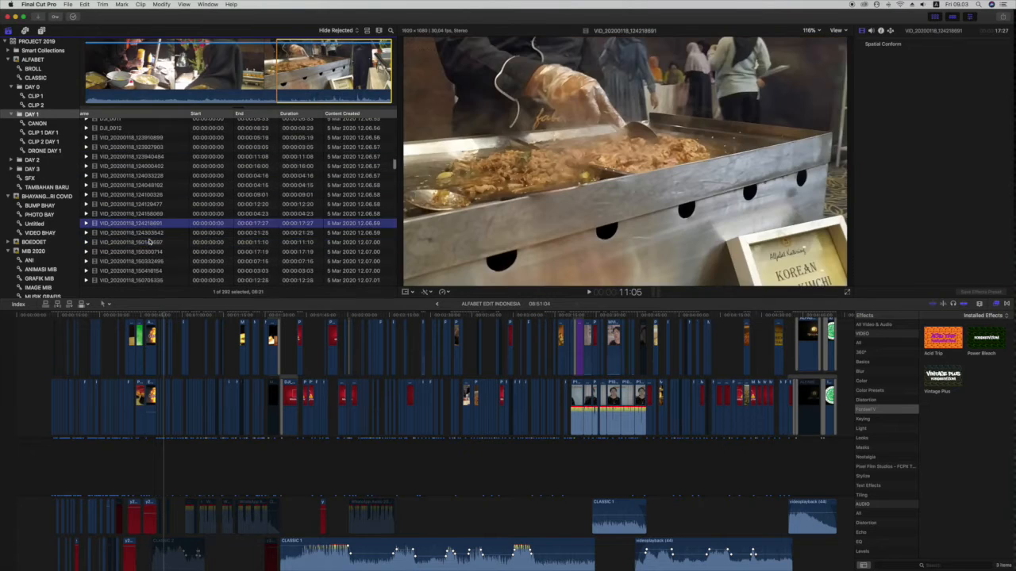
click(148, 239)
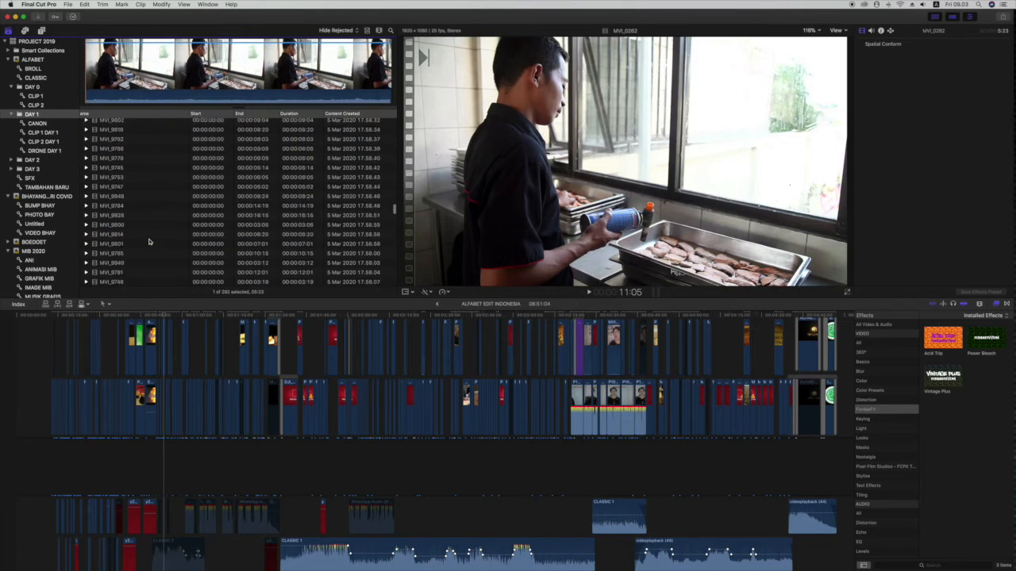
- Open the DAY 2 folder, select all of its clips and open Relink Files for their missing media
click(56, 162)
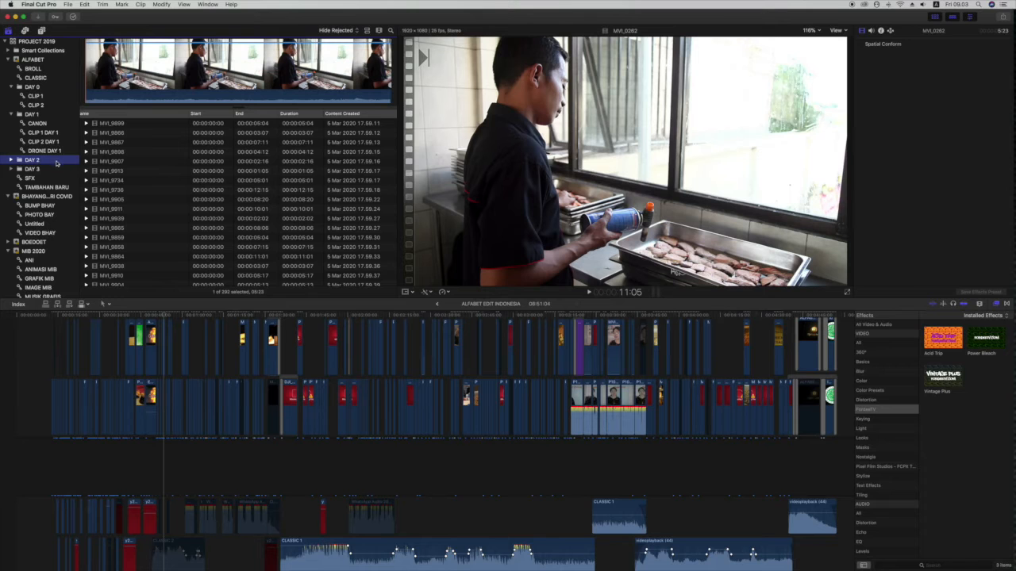
click(133, 187)
click(136, 159)
click(136, 207)
scroll(137, 211, down, 5)
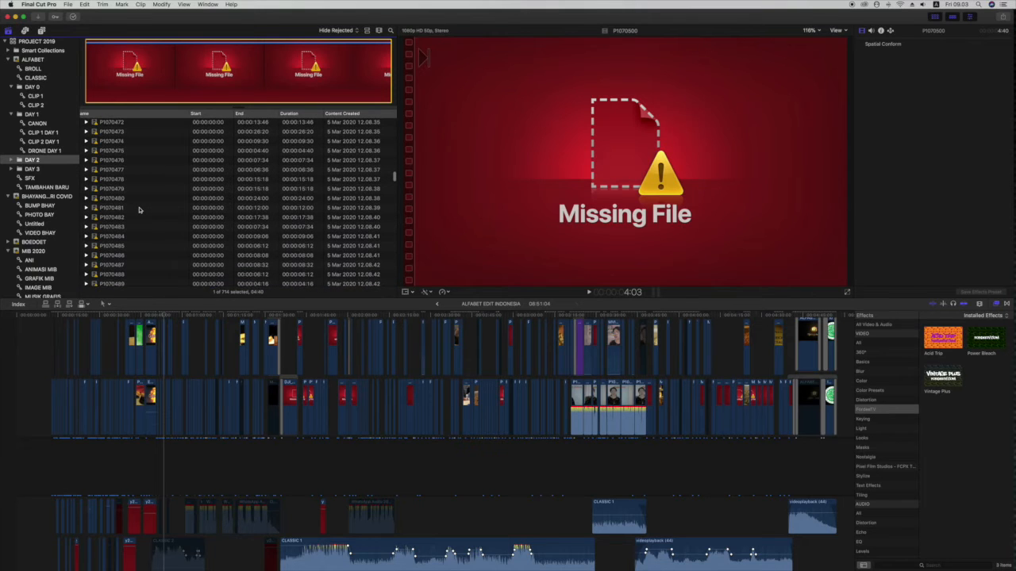
scroll(143, 207, down, 15)
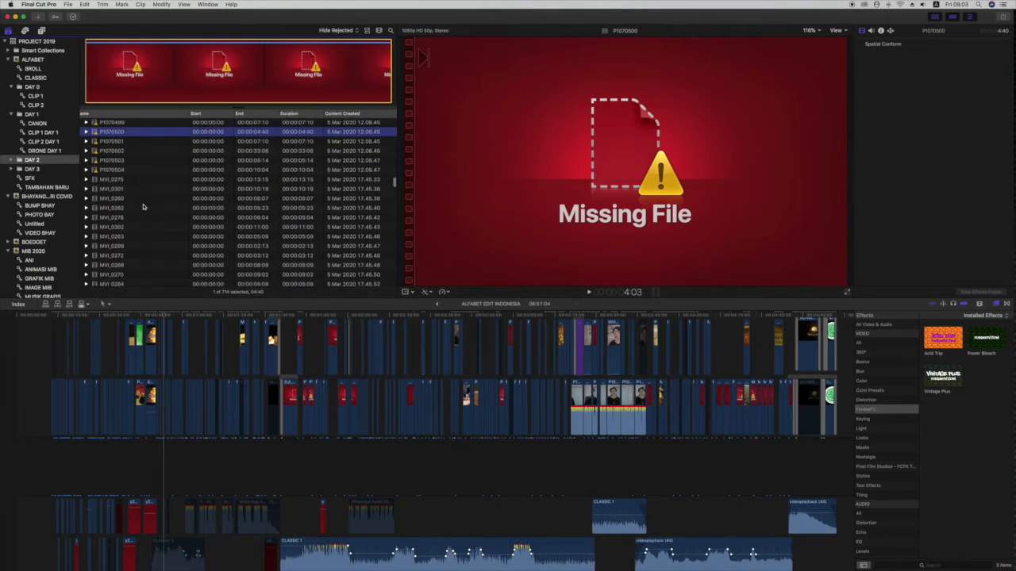
scroll(143, 208, down, 15)
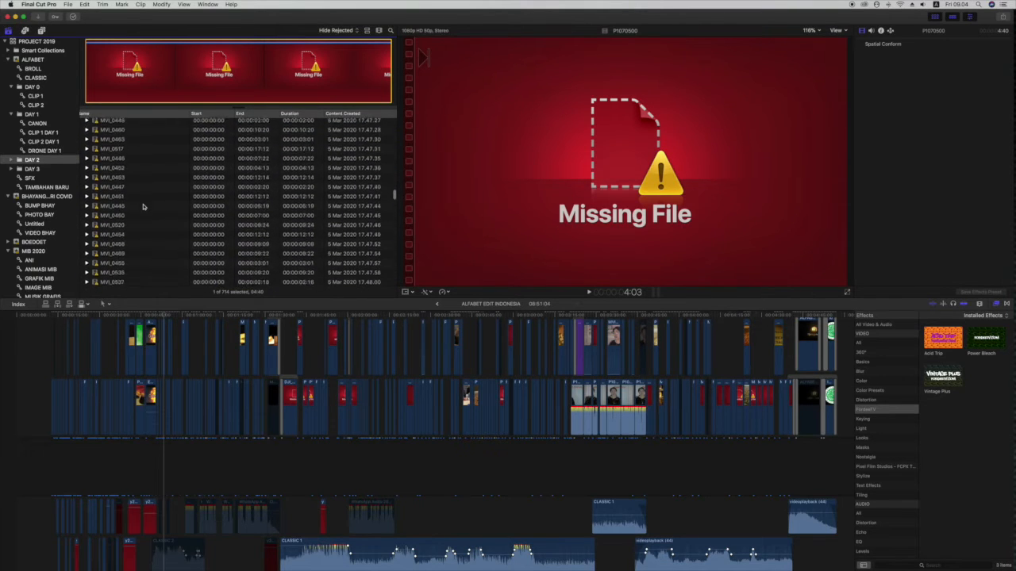
scroll(143, 207, down, 10)
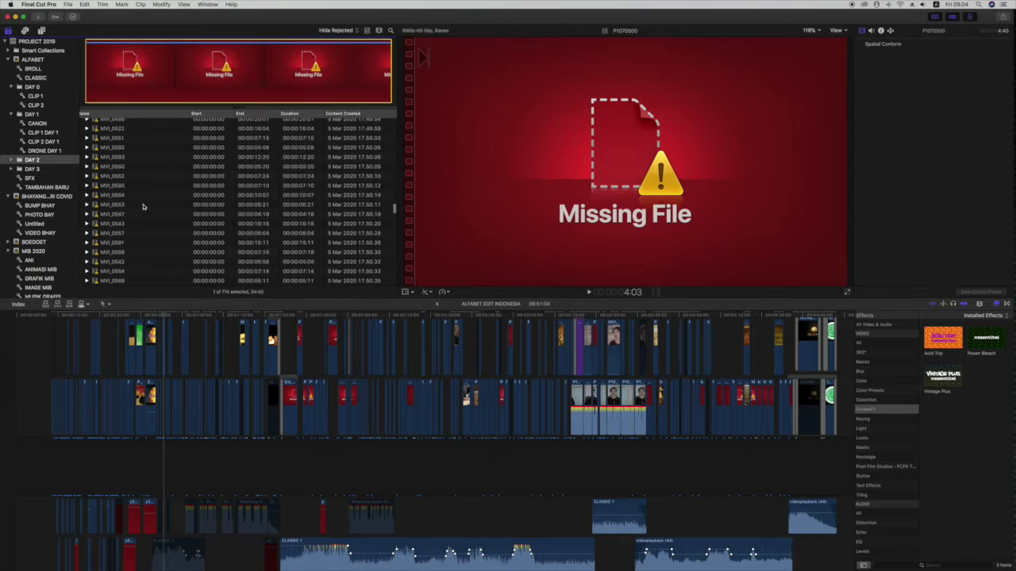
key(super+a)
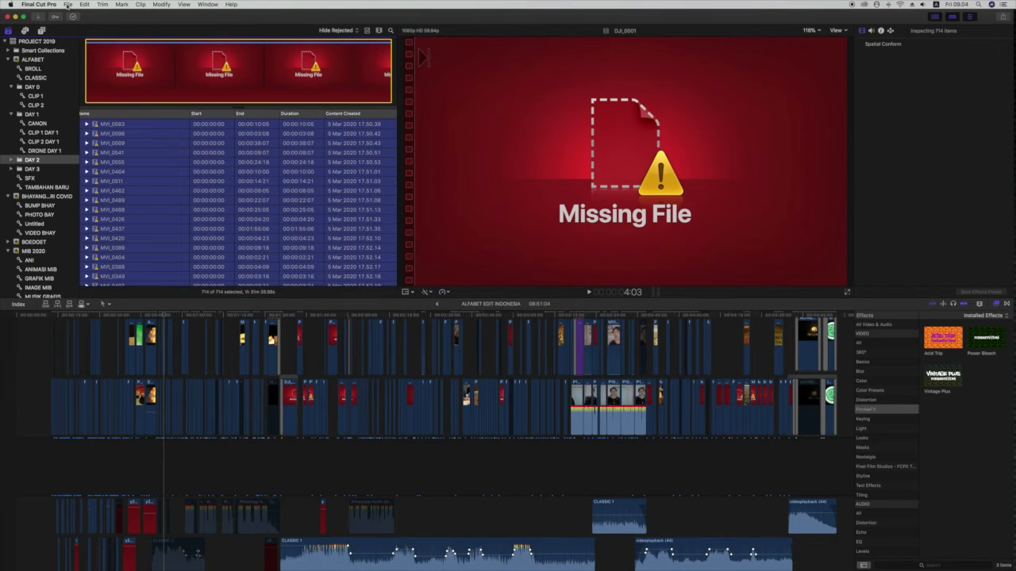
click(68, 5)
click(87, 68)
- Locate the DAY 2 originals in the day 2 folder inside Aplhabet and relink the matched files
click(585, 273)
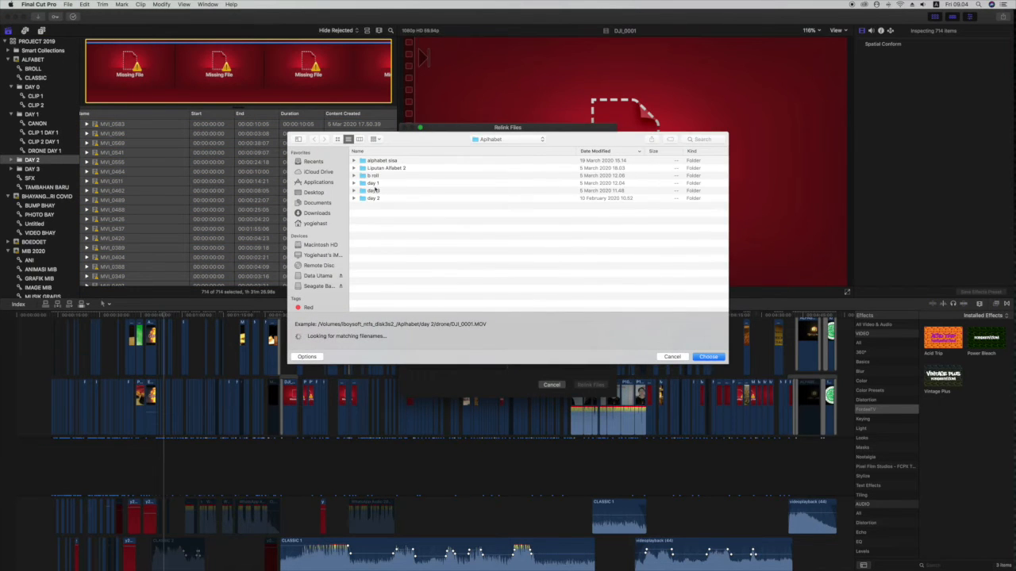
click(374, 191)
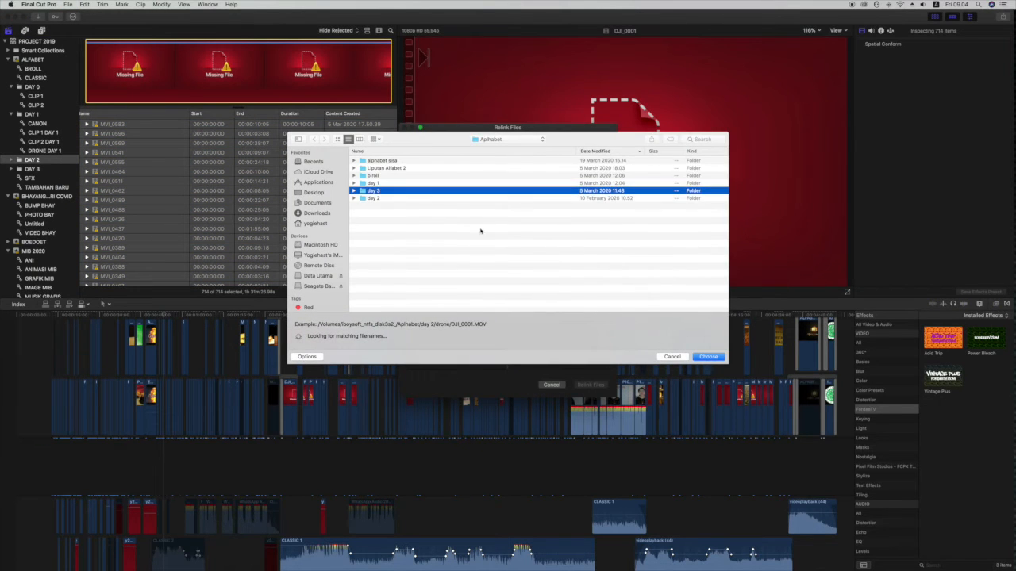
click(399, 199)
click(702, 358)
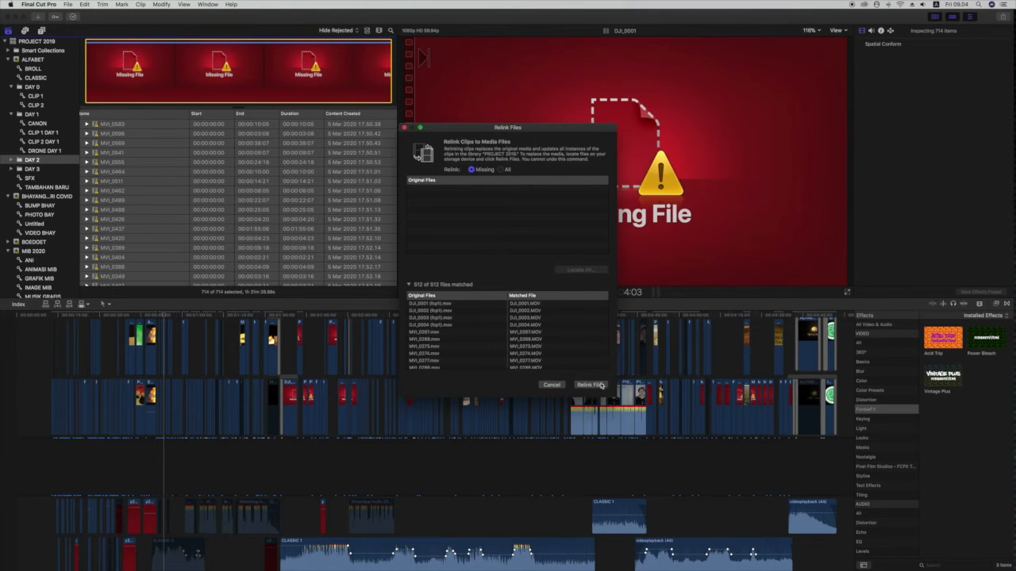
click(594, 388)
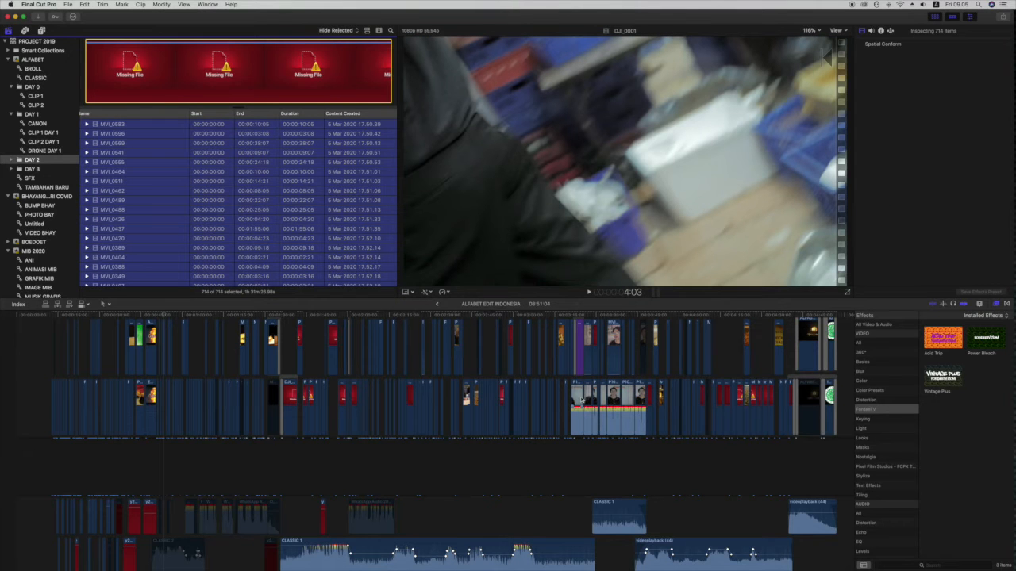
click(582, 401)
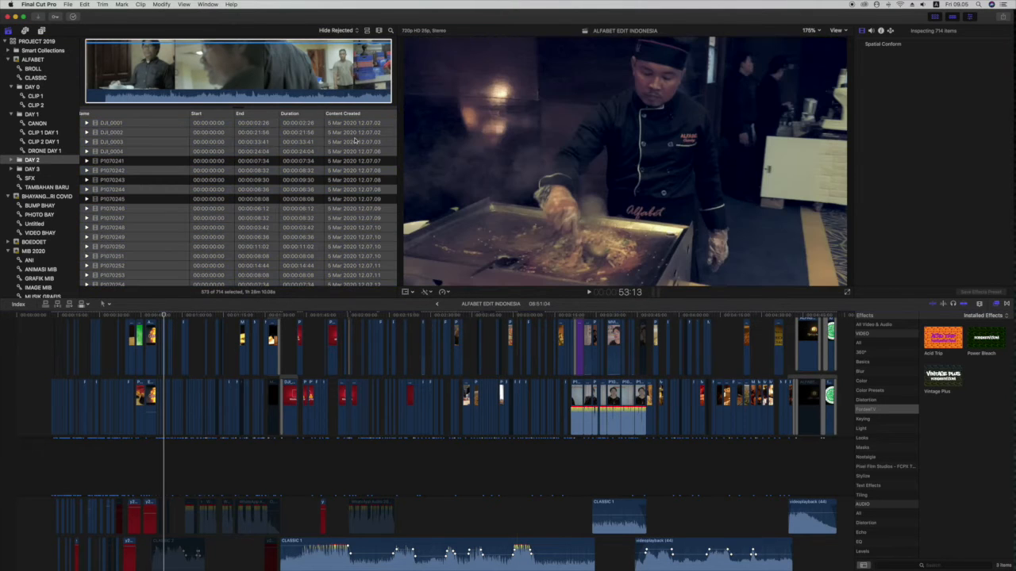
- Open the DAY 3 folder, select all of its clips and open Relink Files for their missing media
click(50, 170)
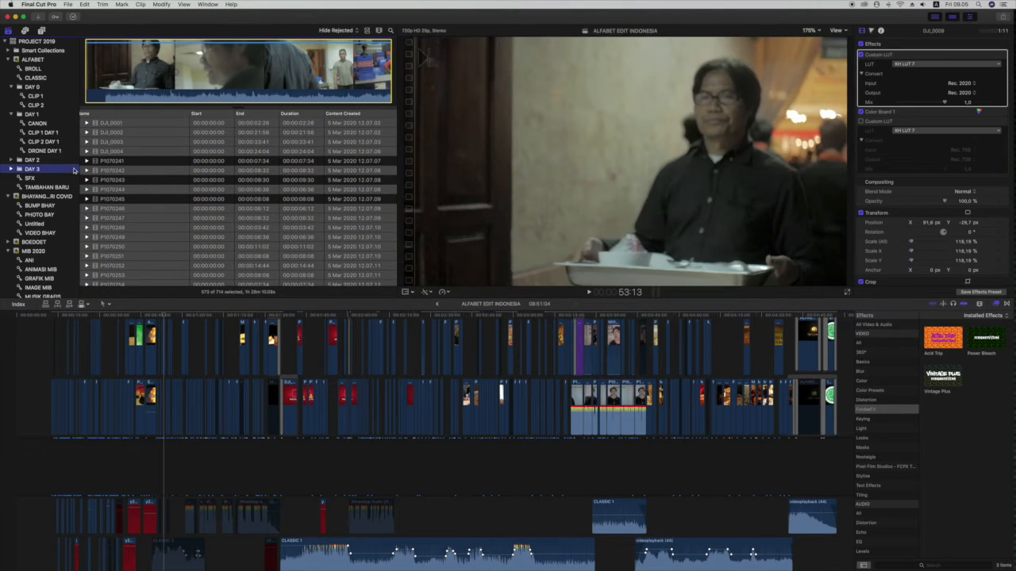
click(183, 370)
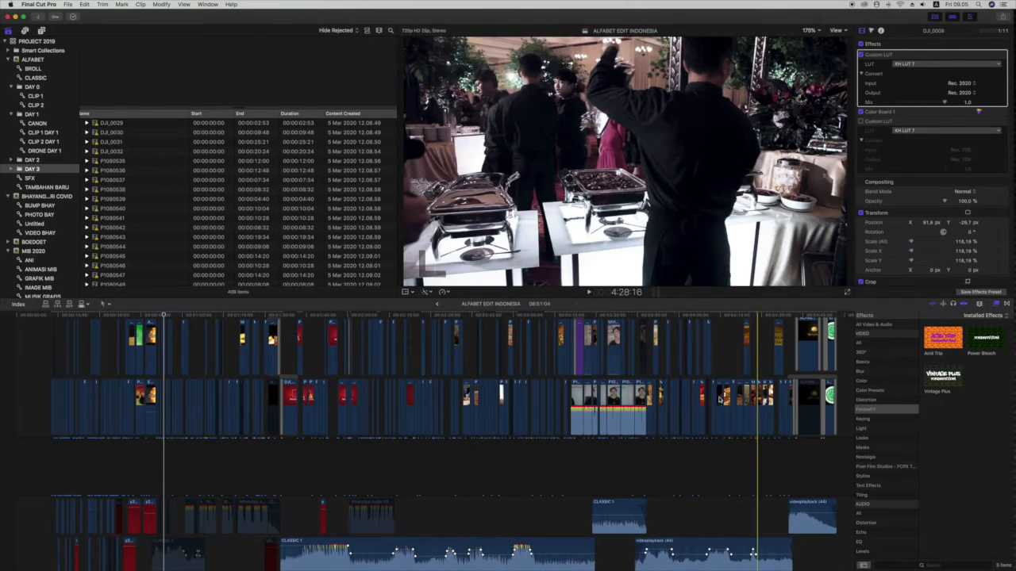
click(132, 208)
click(135, 228)
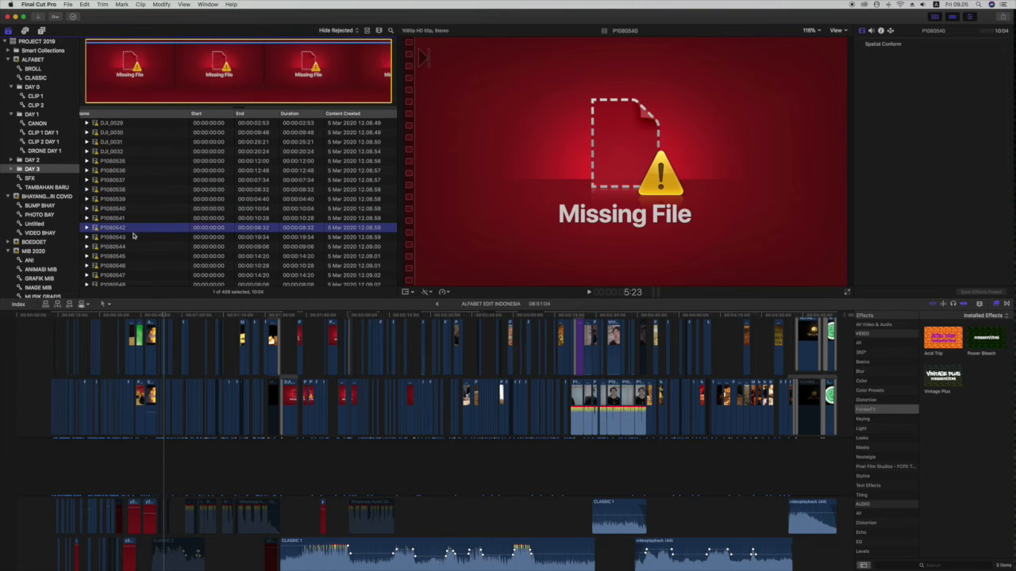
click(136, 247)
scroll(144, 214, up, 1)
scroll(143, 214, down, 10)
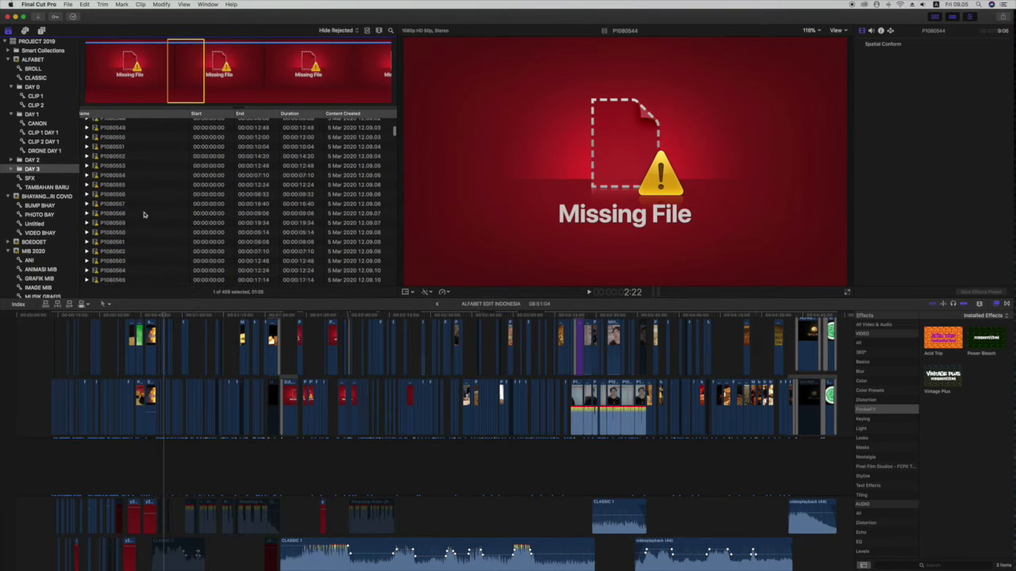
scroll(144, 214, down, 3)
click(143, 213)
scroll(143, 224, down, 8)
scroll(143, 230, down, 10)
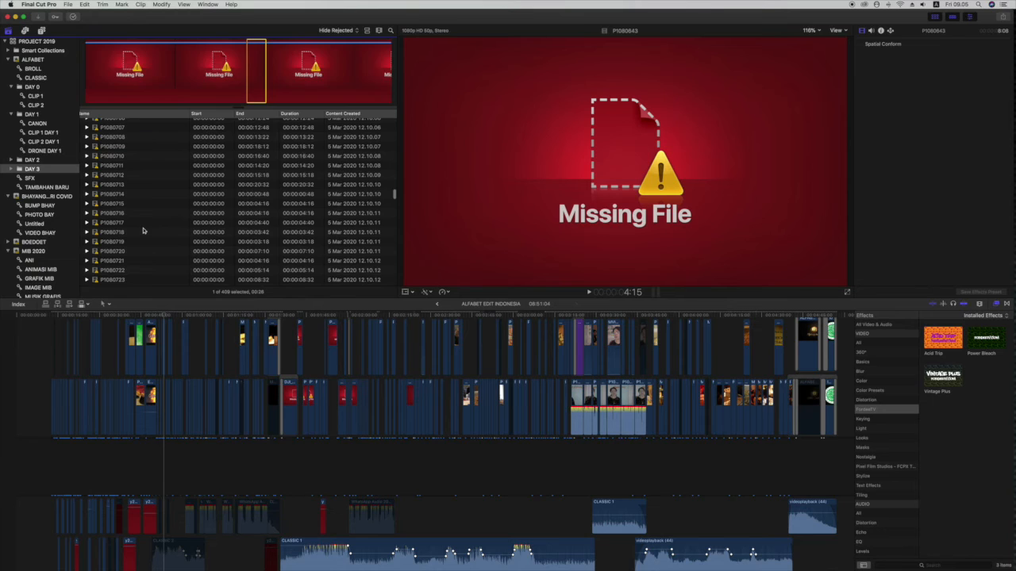
click(143, 226)
scroll(144, 236, down, 3)
key(super+a)
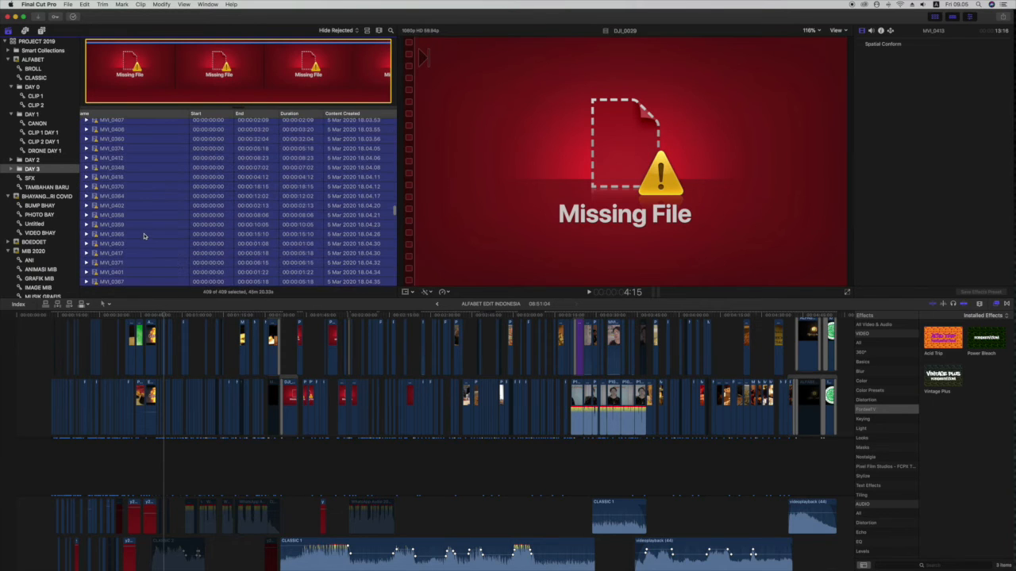
scroll(144, 161, down, 3)
click(68, 5)
click(85, 70)
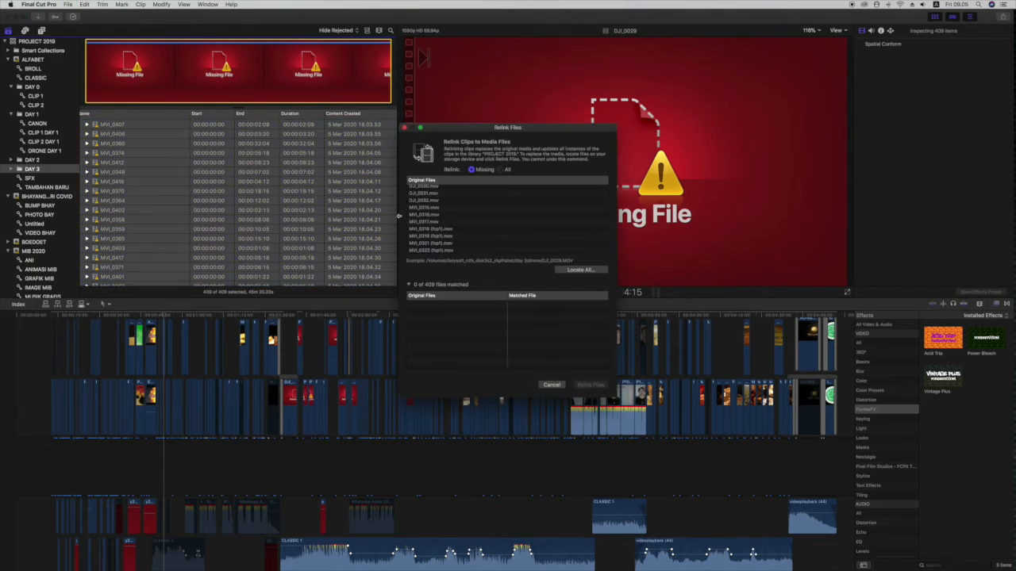
- Locate the DAY 3 originals in the day 3 folder inside Aplhabet and relink the matched files
click(582, 271)
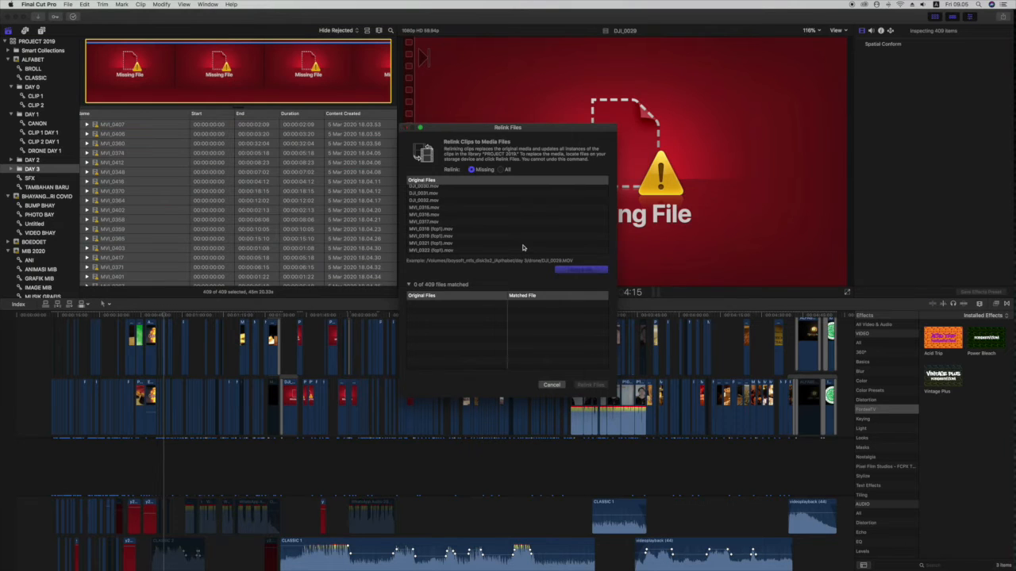
click(387, 197)
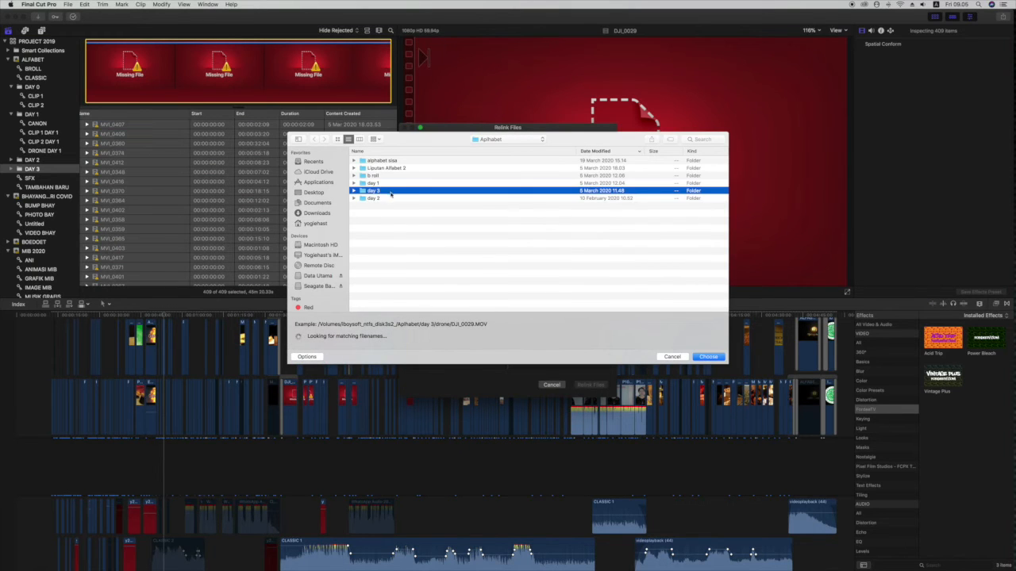
click(708, 356)
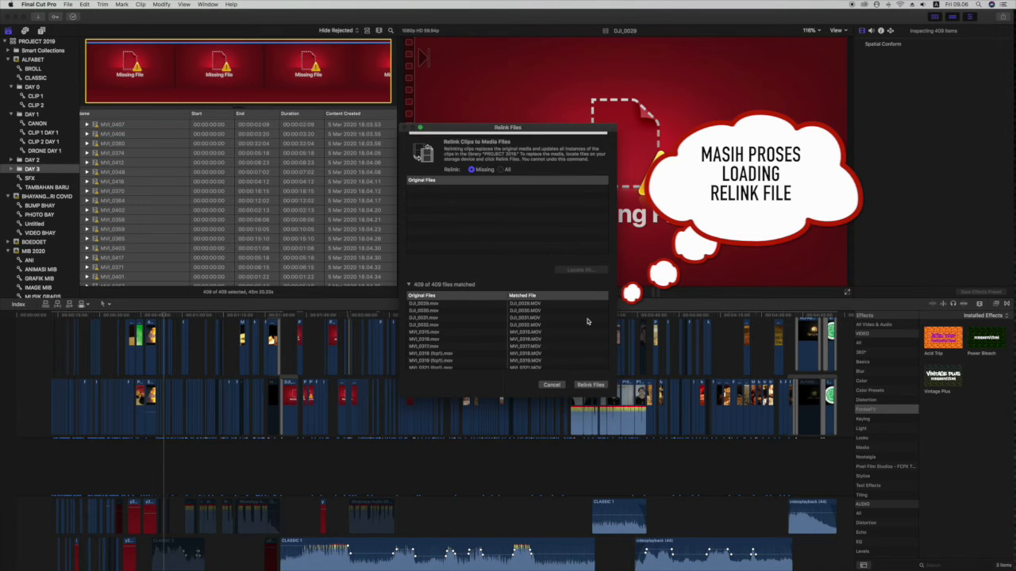
click(591, 387)
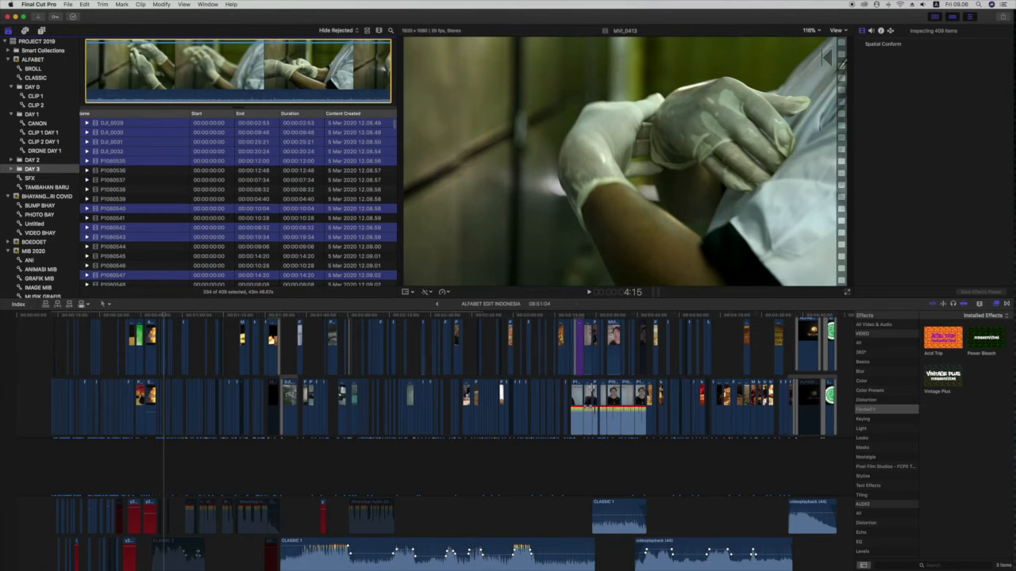
- Inspect the relinked clips across the ALFABET EDIT INDONESIA timeline for any media that is still missing
click(592, 389)
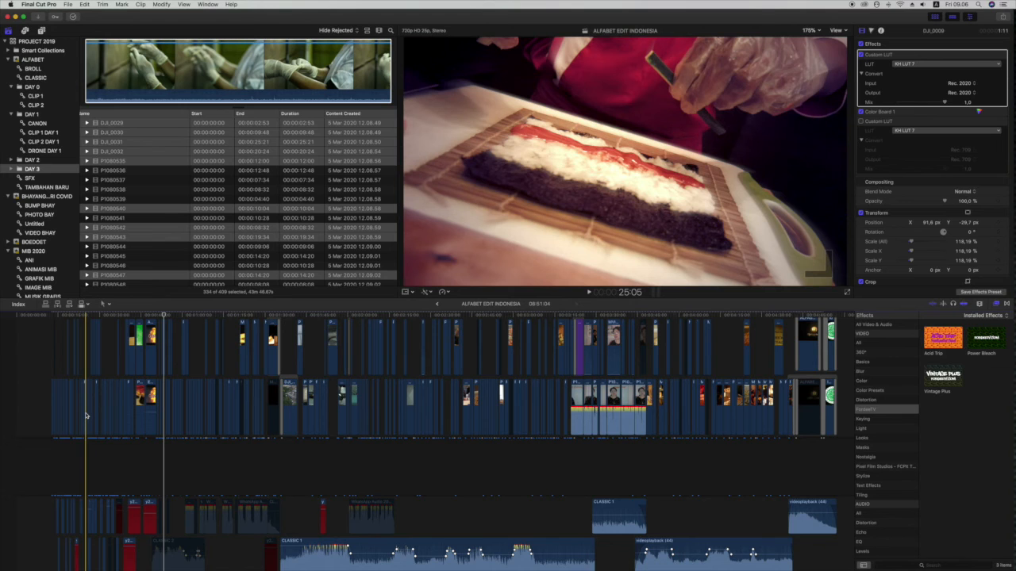
key(super+equal)
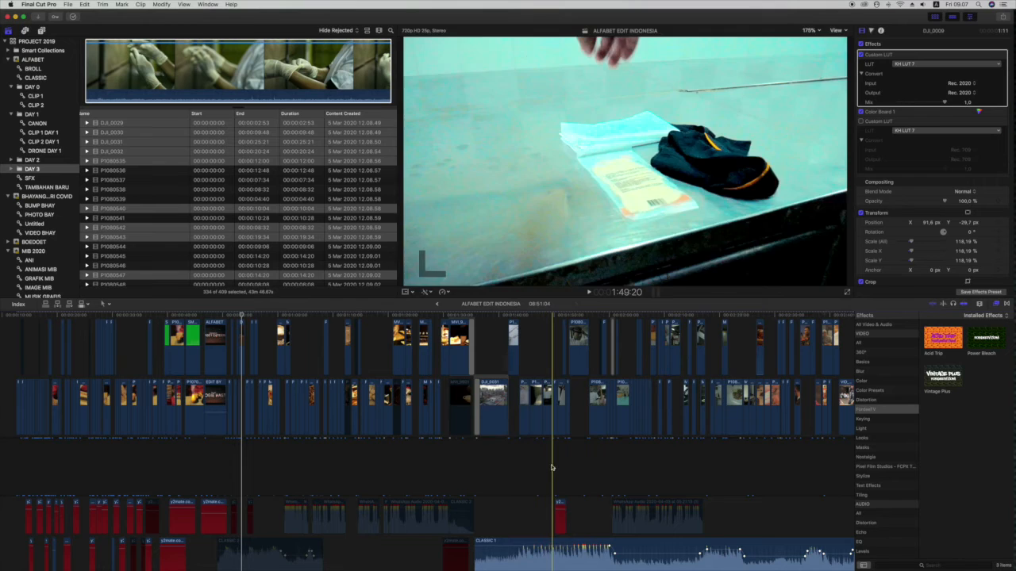
scroll(544, 468, up, 5)
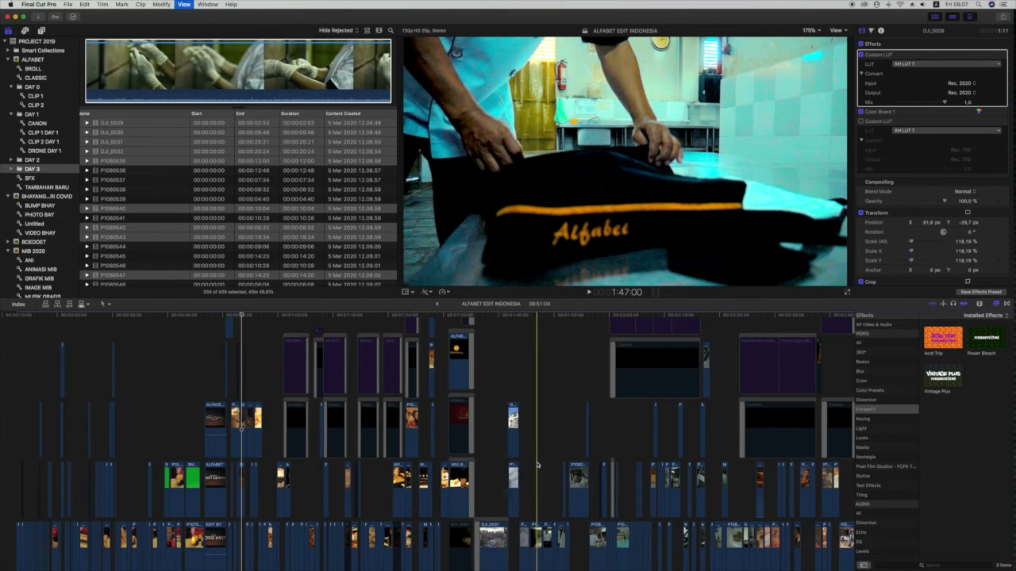
key(super+equal)
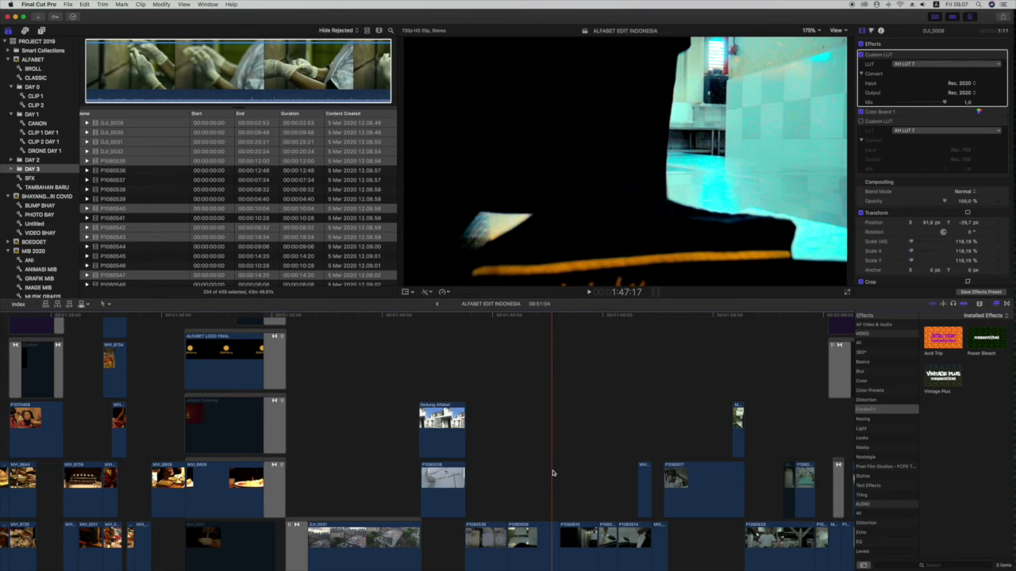
scroll(625, 436, right, 8)
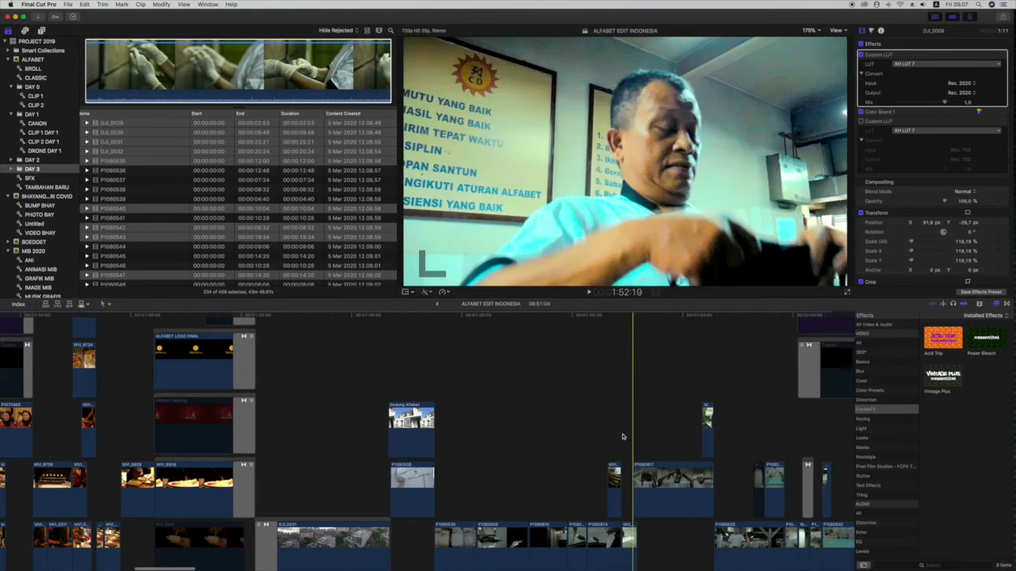
- Inspect the video clips along the rest of the ALFABET EDIT INDONESIA timeline for missing media
scroll(568, 431, down, 3)
scroll(560, 432, right, 2)
scroll(559, 432, down, 1)
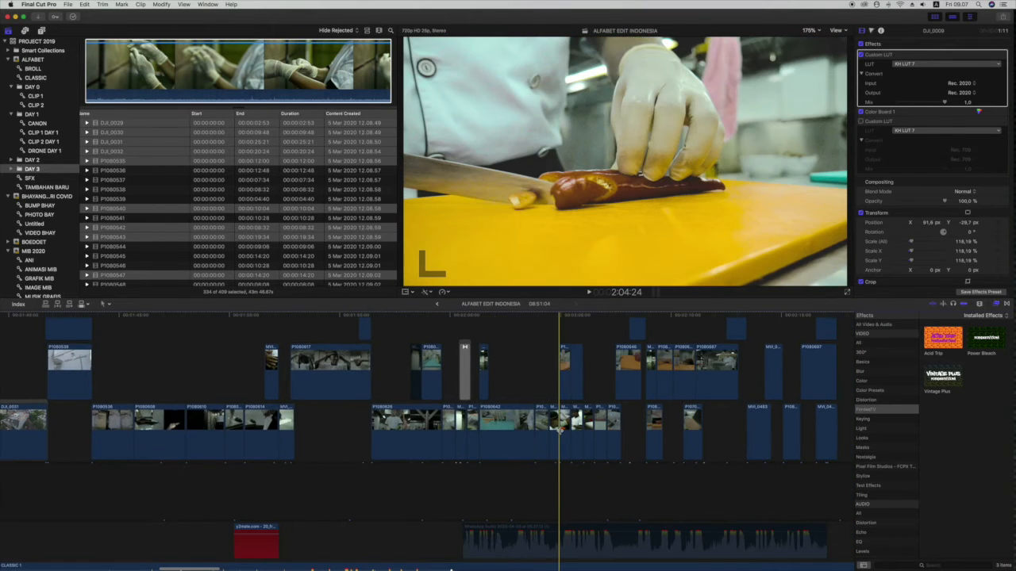
key(super+minus)
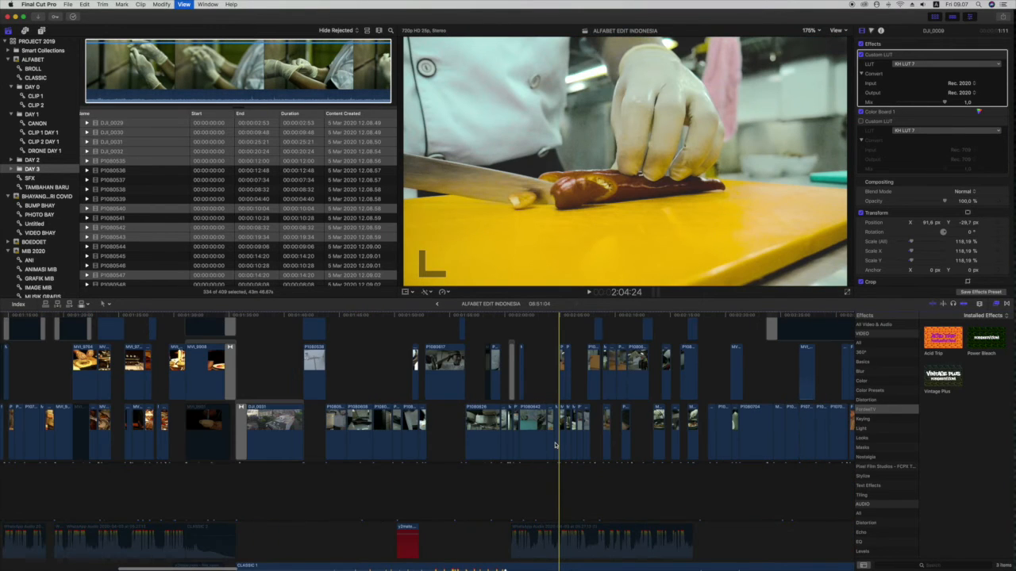
key(super+minus)
key(super+minus)
scroll(556, 448, right, 1)
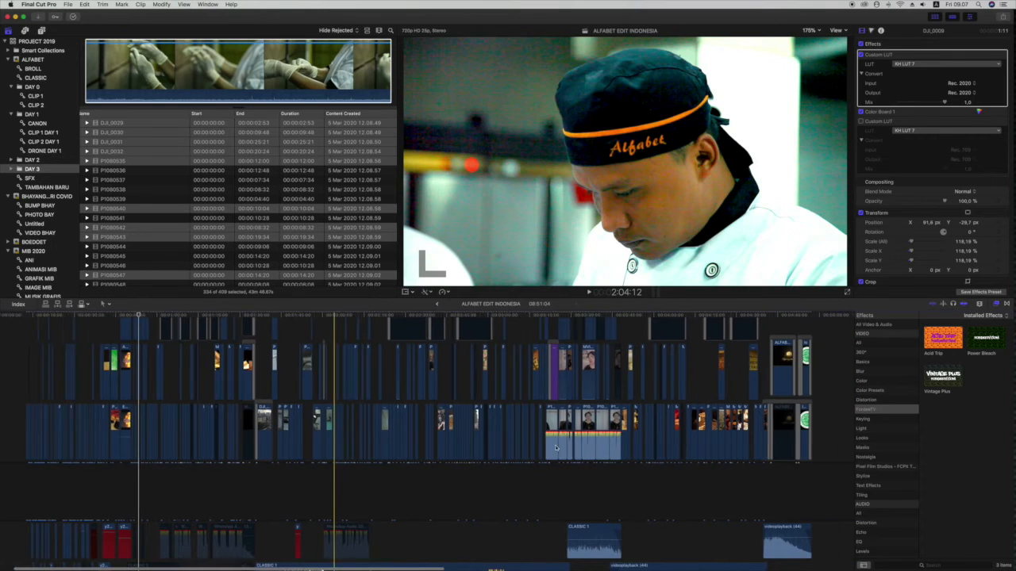
scroll(555, 448, right, 4)
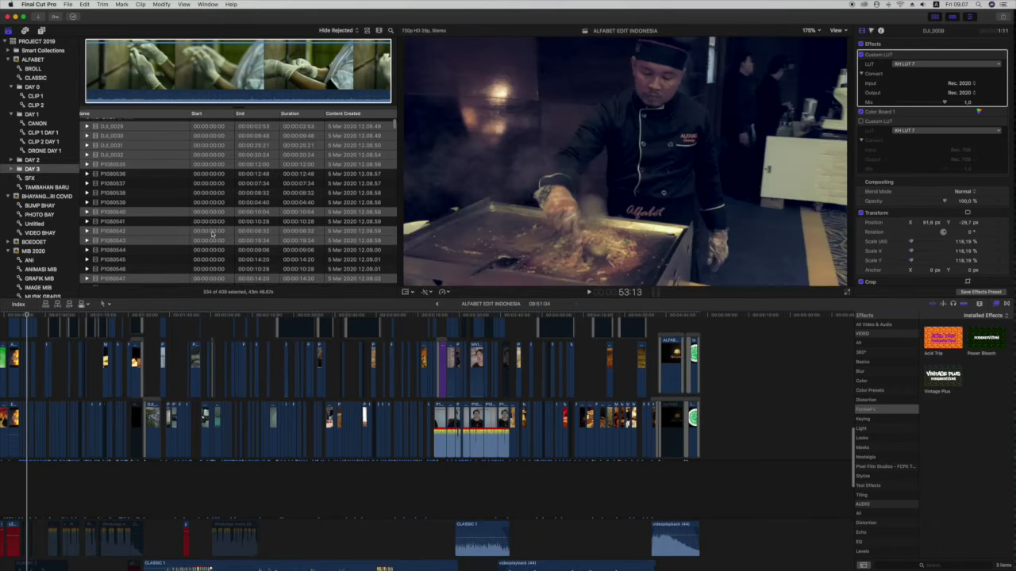
- Examine the audio clips below the video, especially the sound effects near the timeline's start, for missing media
scroll(252, 453, down, 5)
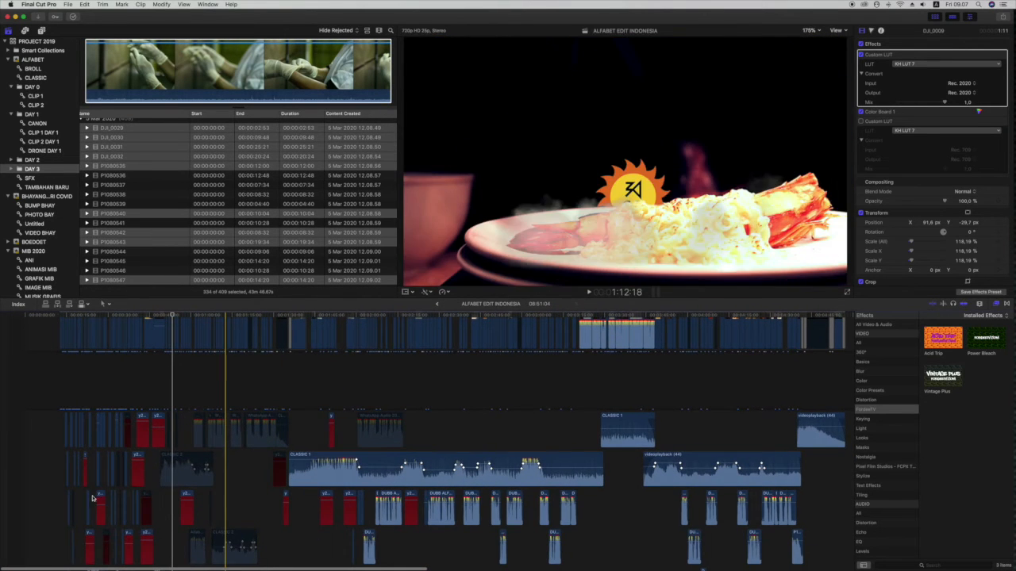
key(super+equal)
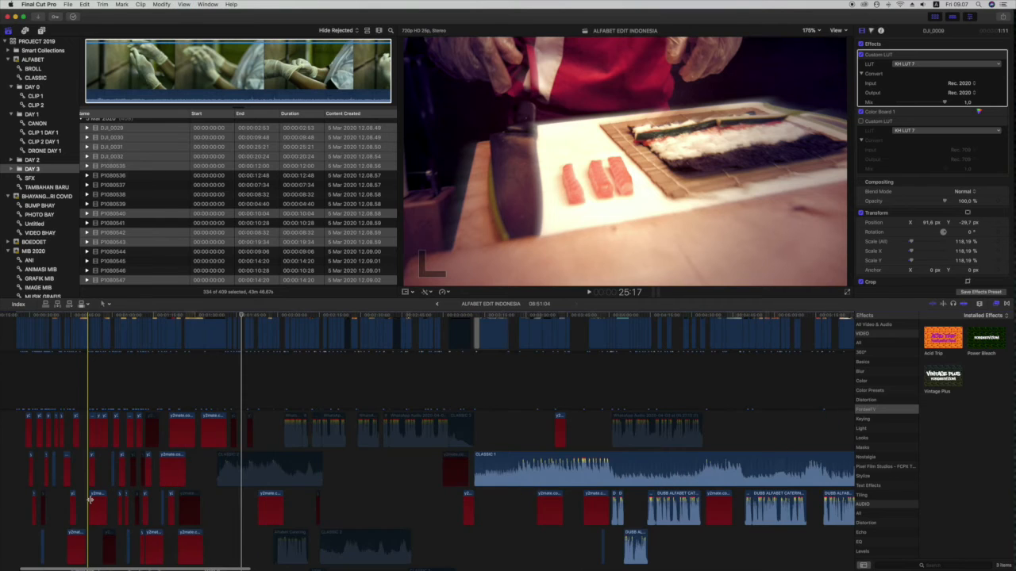
key(super+equal)
scroll(92, 502, left, 5)
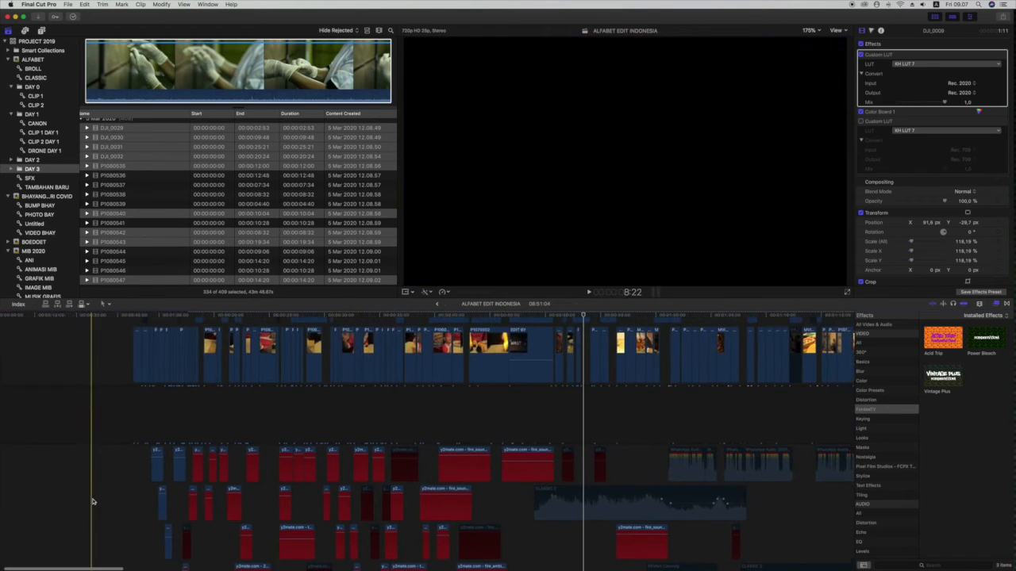
scroll(244, 520, down, 5)
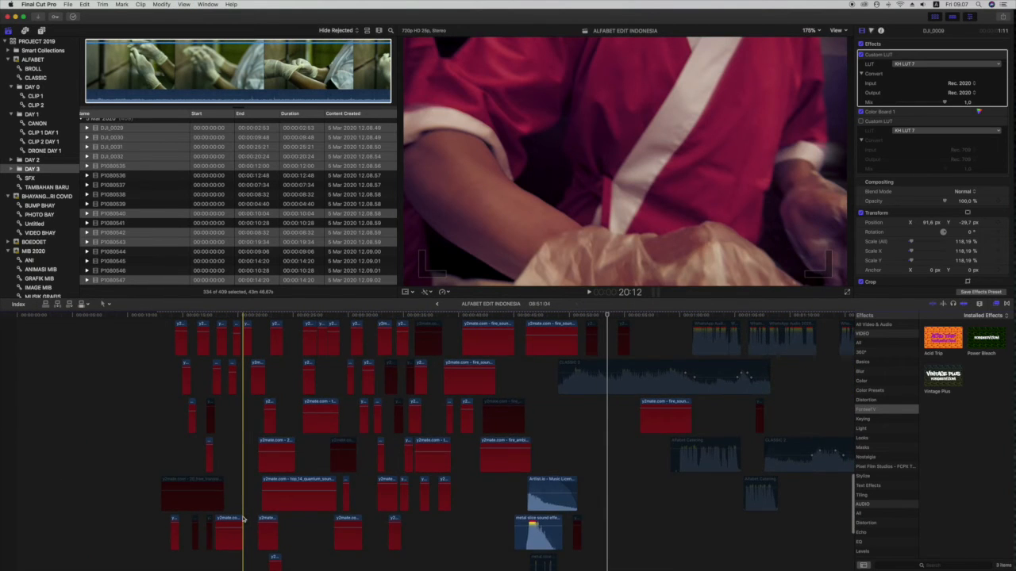
key(super+equal)
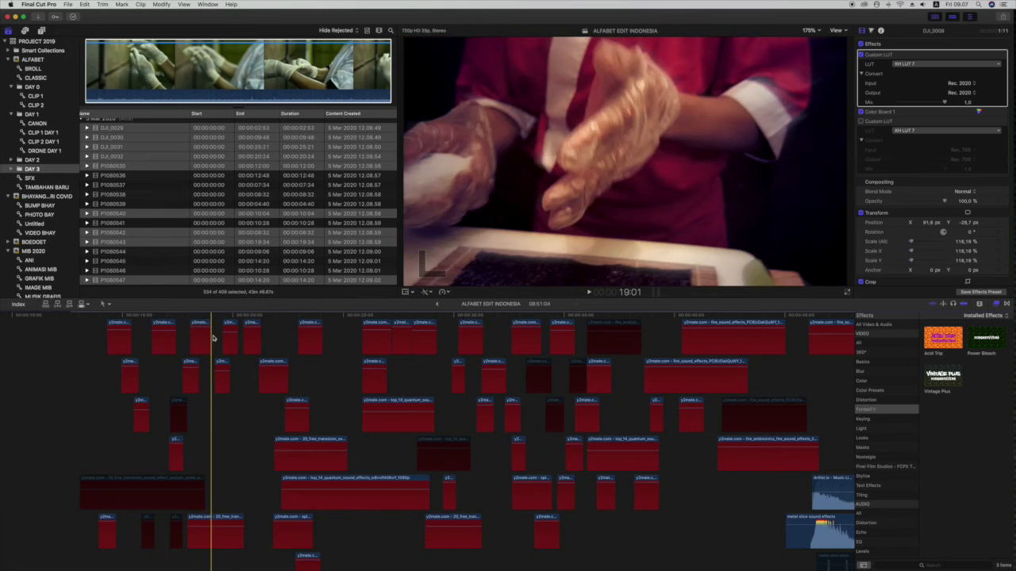
- In the SFX collection, select the missing clips from Bass Drum Impact Sound Effects through y2mate.com top_14_quantum and open Relink Files
click(58, 179)
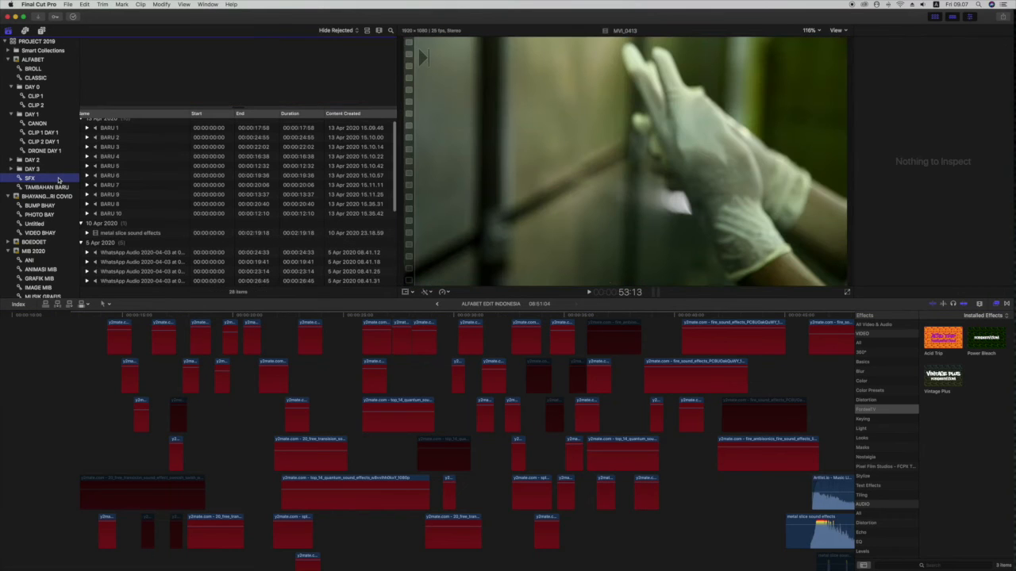
scroll(117, 184, down, 6)
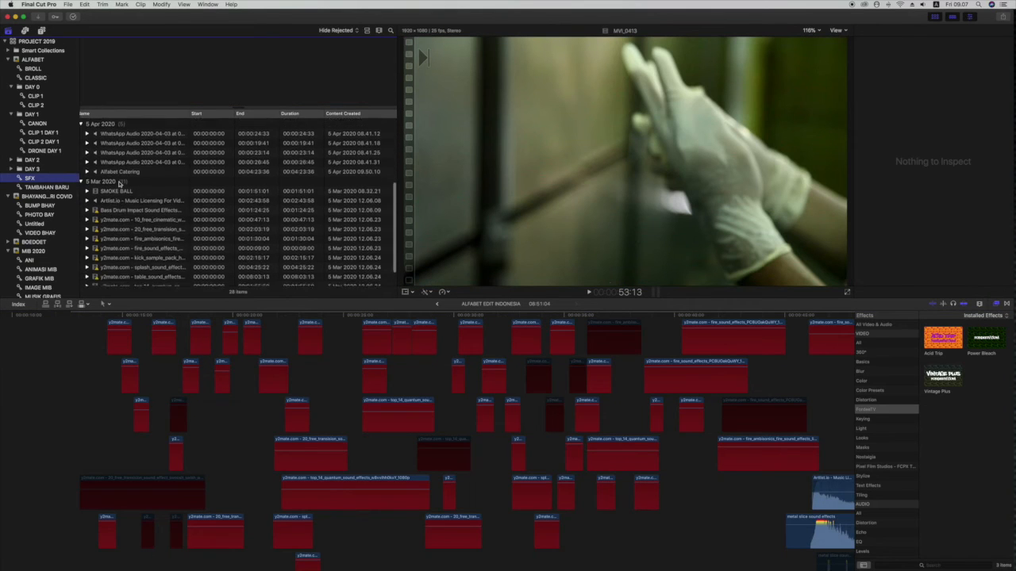
click(131, 186)
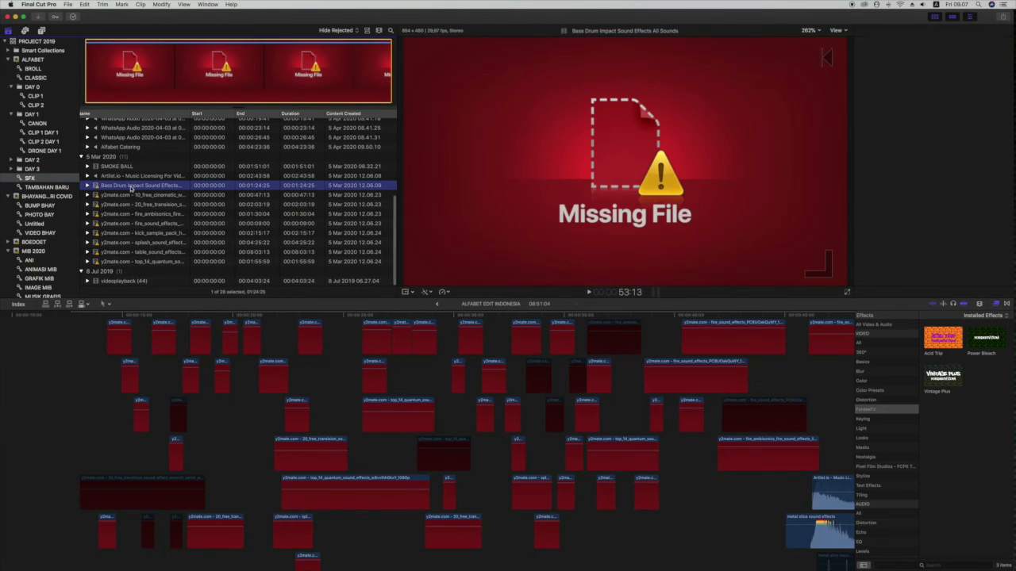
shift+click(156, 262)
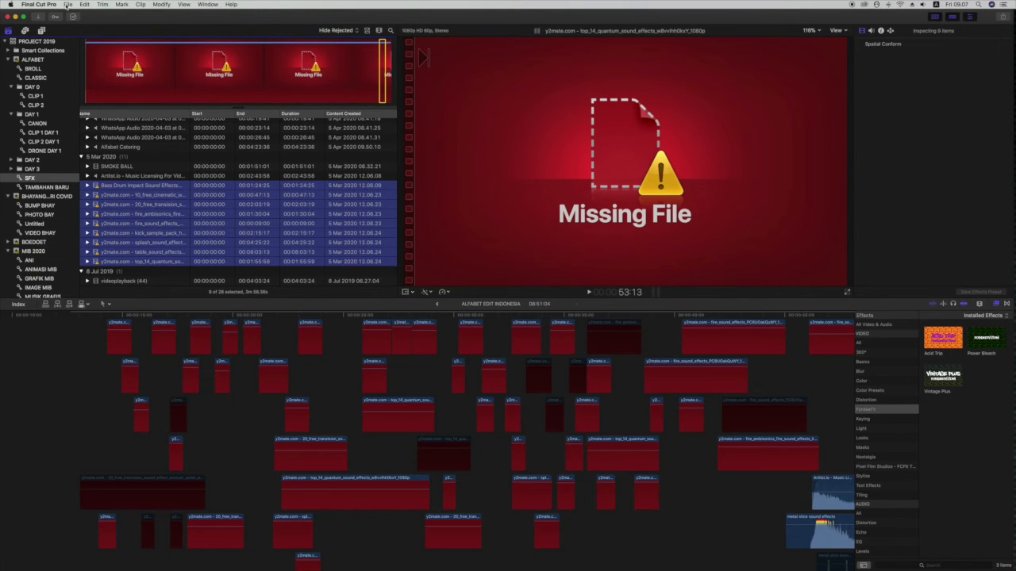
click(68, 5)
click(85, 69)
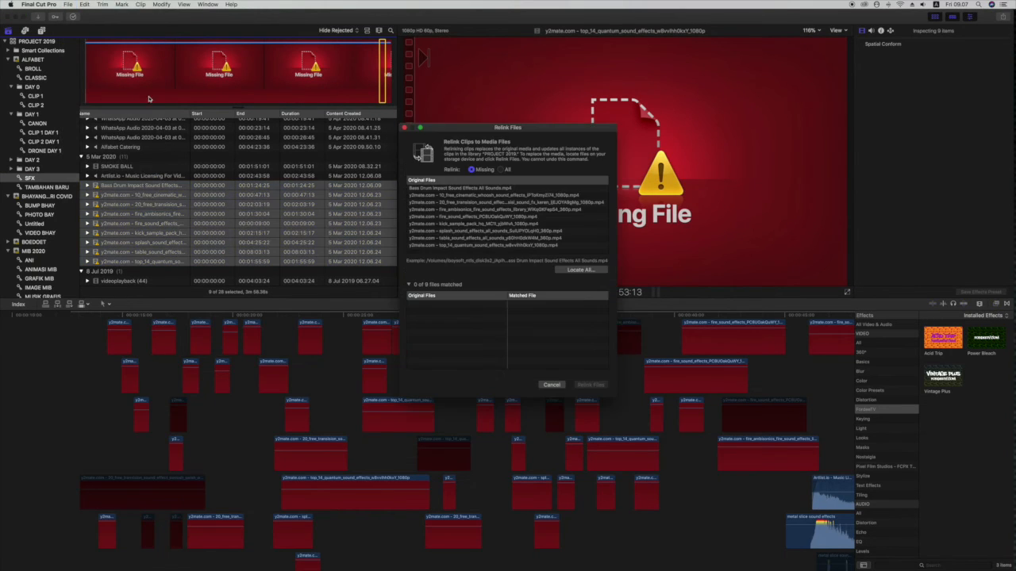
- Locate the SFX originals in the b roll folder inside Aplhabet and relink the matched files
click(580, 270)
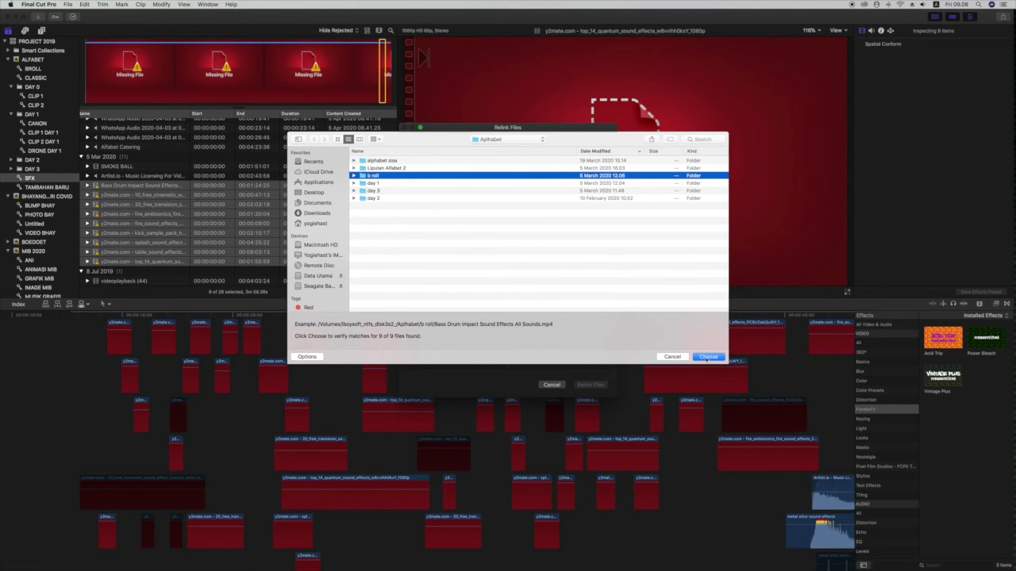
click(709, 357)
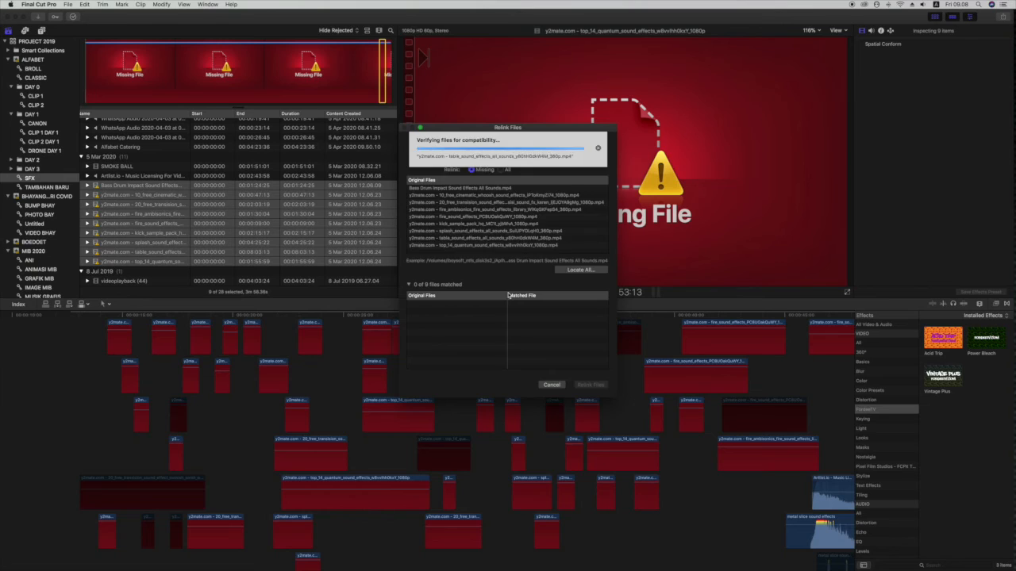
click(586, 385)
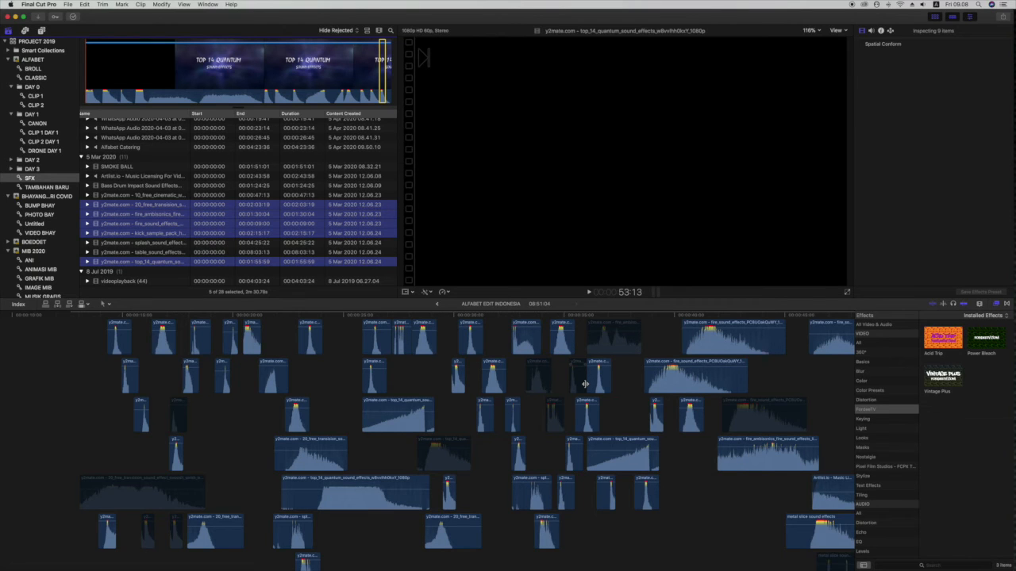
- Check the TAMBAHAN BARU collection for missing media and review the relinked sound effects in the opening part of the timeline
click(72, 189)
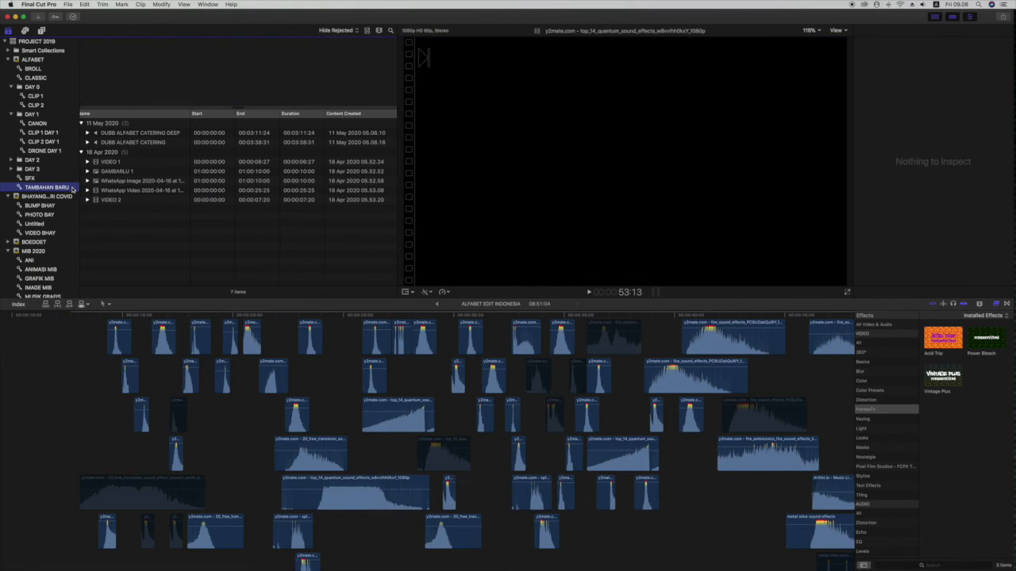
click(314, 399)
scroll(314, 400, up, 5)
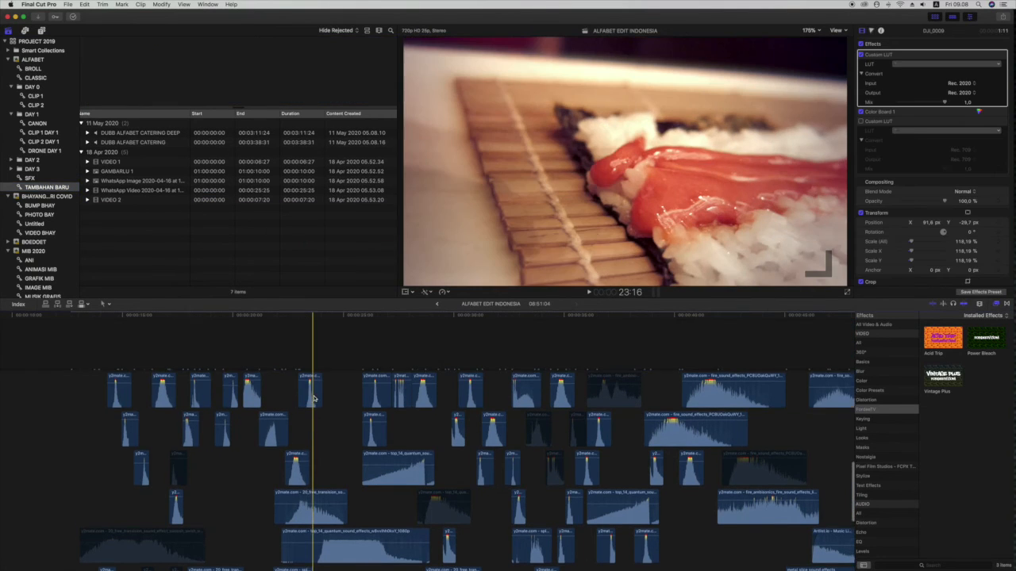
key(super+minus)
key(super+minus)
scroll(328, 407, up, 5)
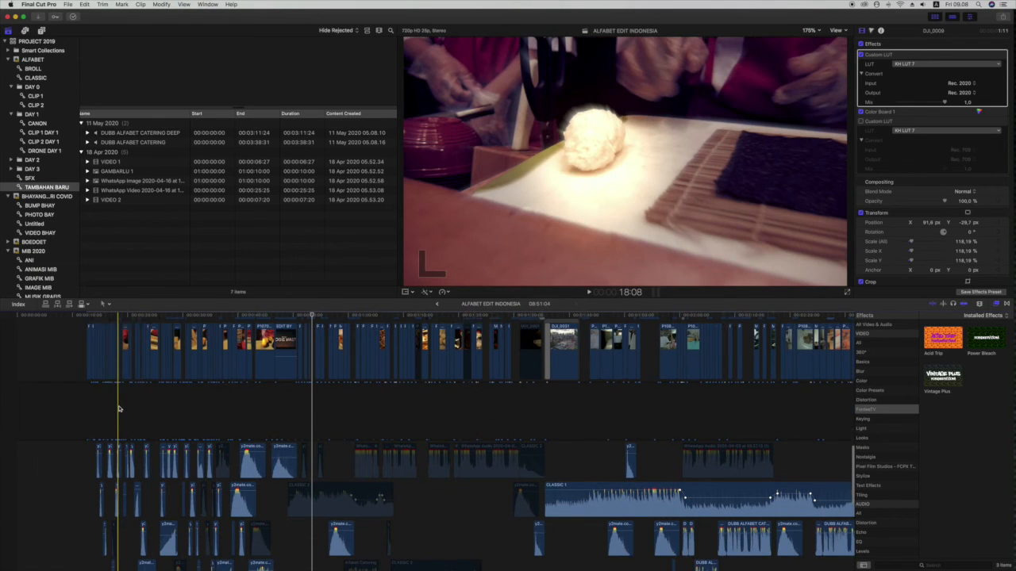
scroll(119, 408, down, 3)
key(super+equal)
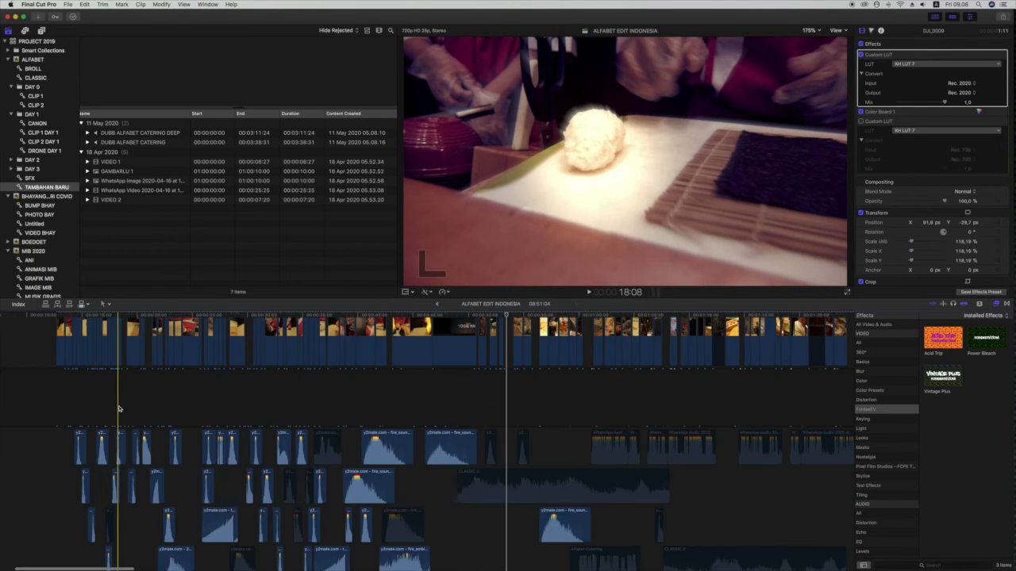
key(super+equal)
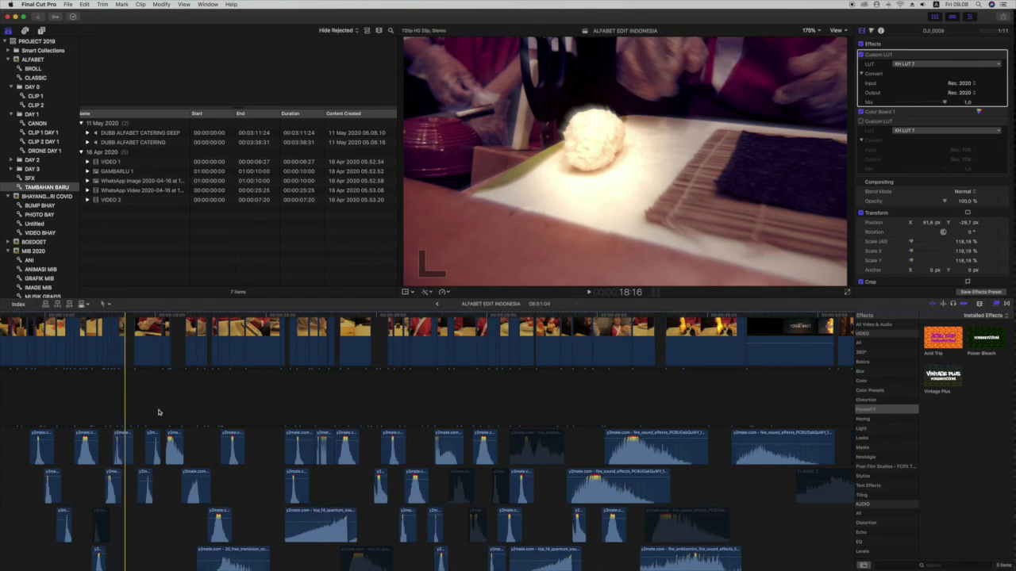
scroll(259, 425, down, 5)
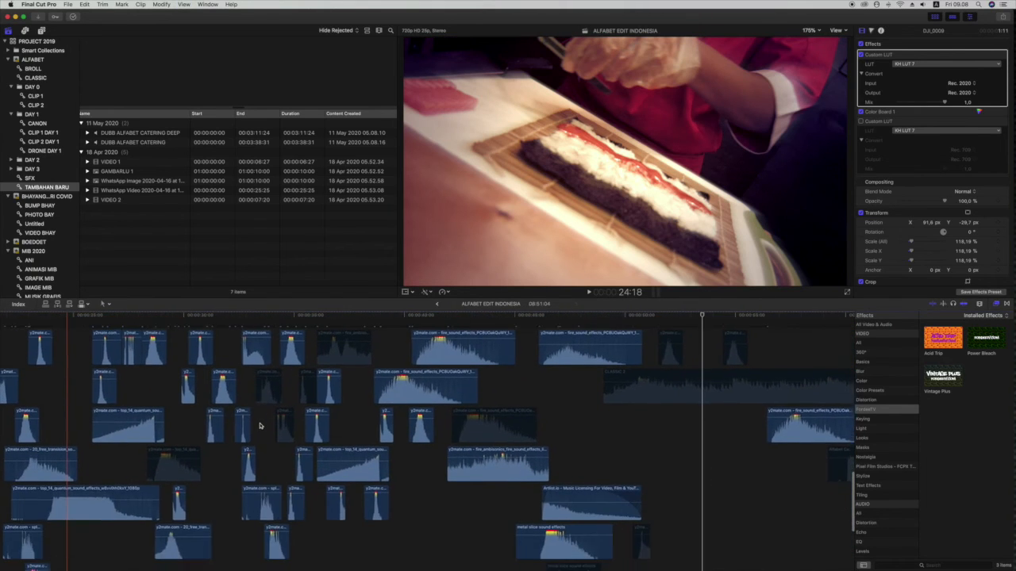
- Examine the music, WhatsApp audio and dubbing clips further along the timeline for missing media
scroll(259, 424, right, 15)
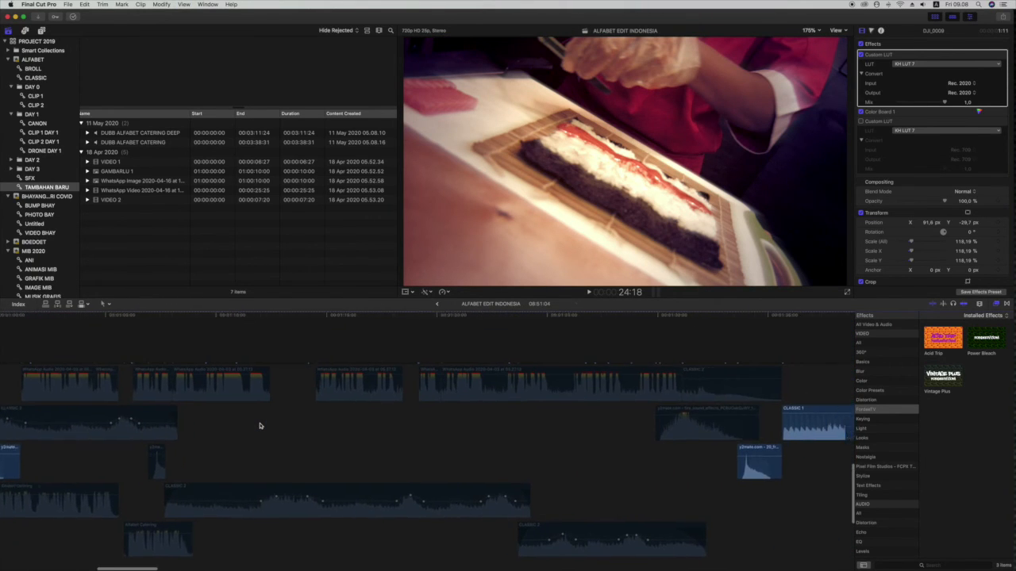
scroll(259, 425, right, 15)
scroll(259, 426, down, 3)
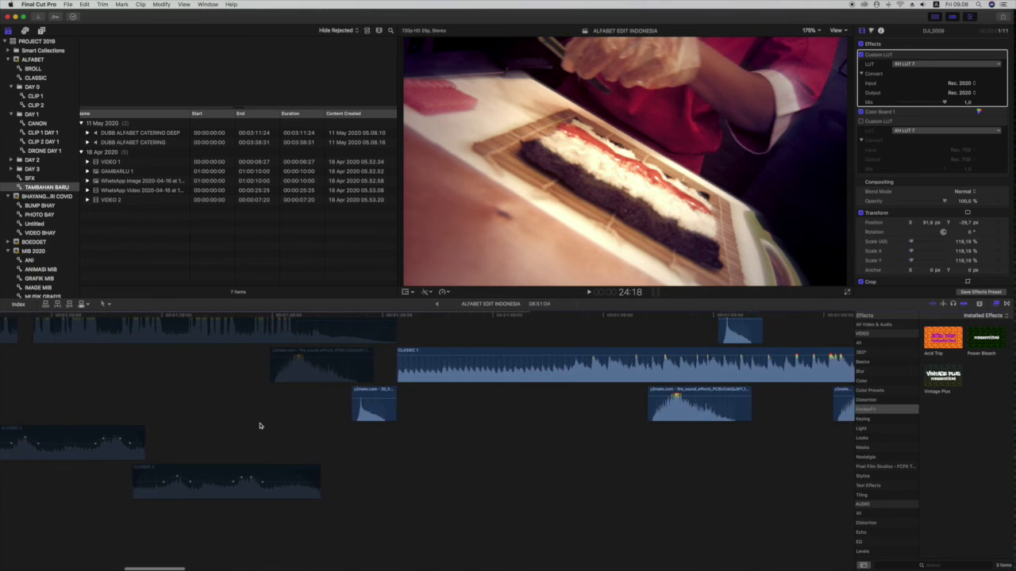
scroll(259, 425, left, 15)
scroll(259, 426, left, 2)
scroll(259, 425, up, 5)
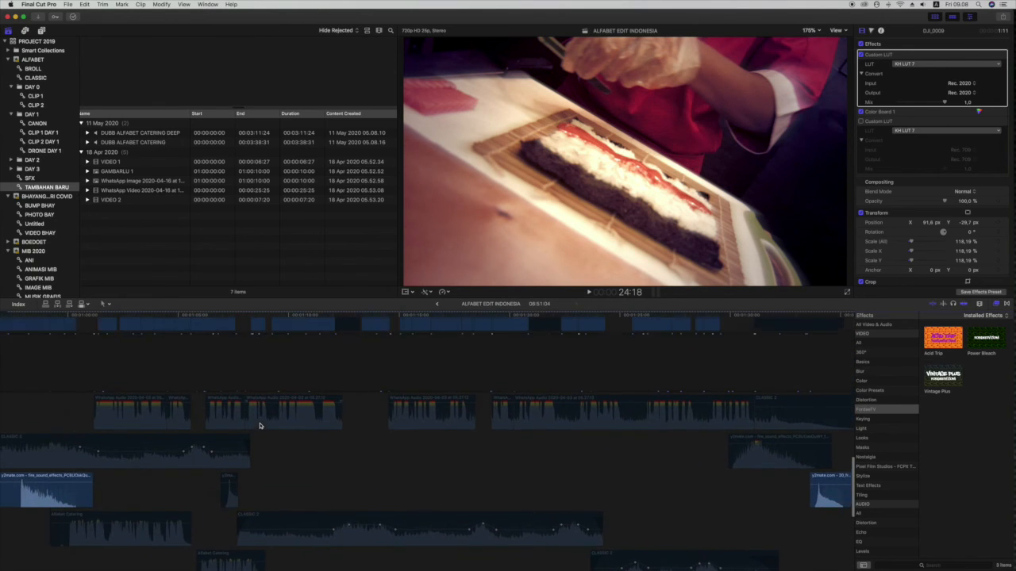
scroll(258, 425, down, 10)
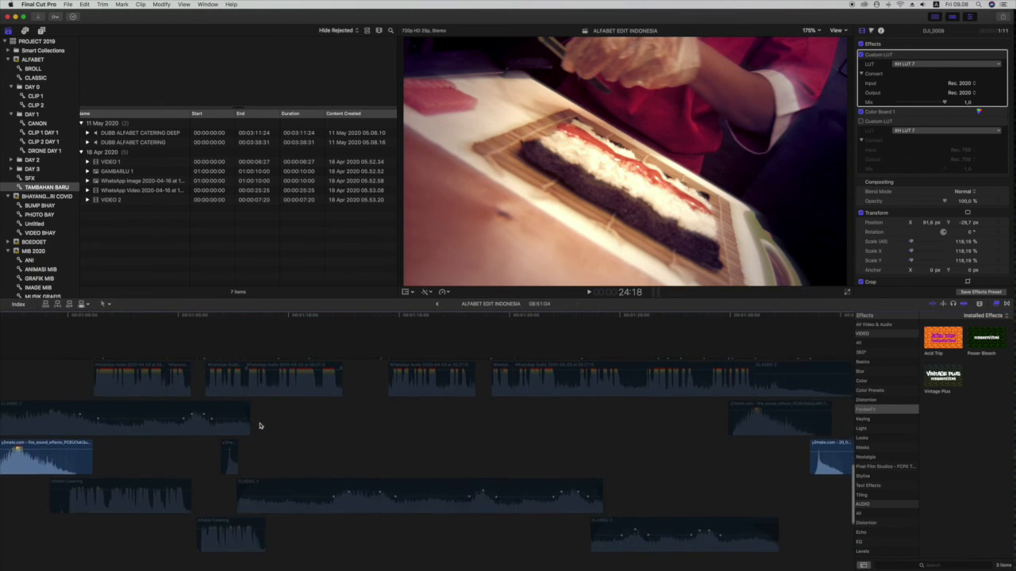
scroll(259, 425, right, 10)
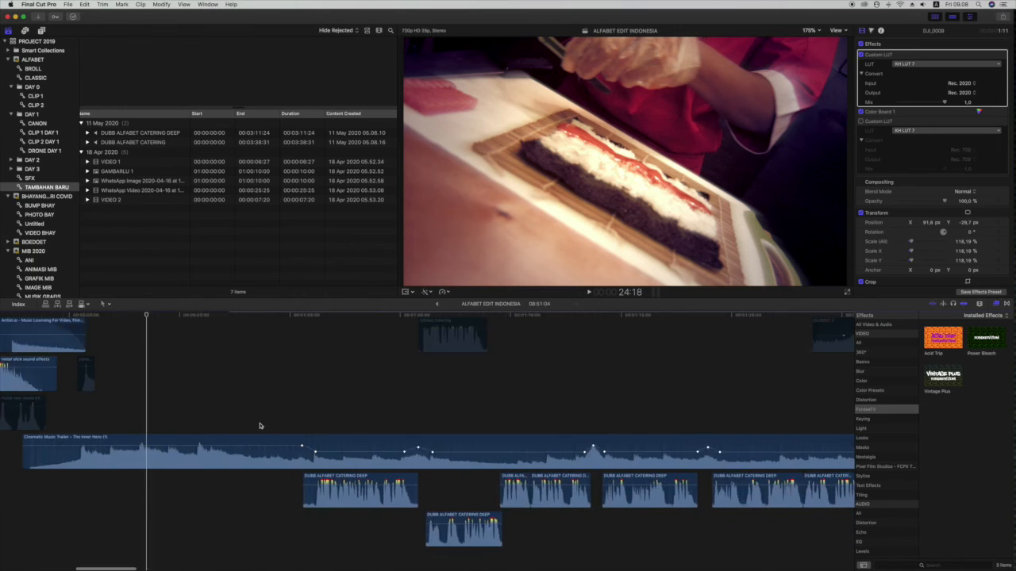
scroll(258, 425, right, 6)
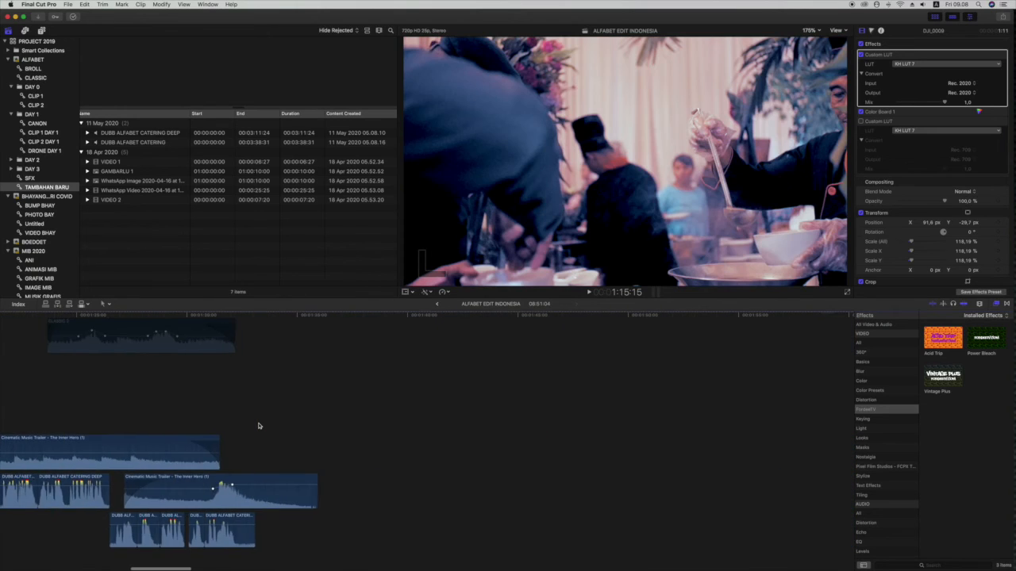
scroll(258, 425, up, 4)
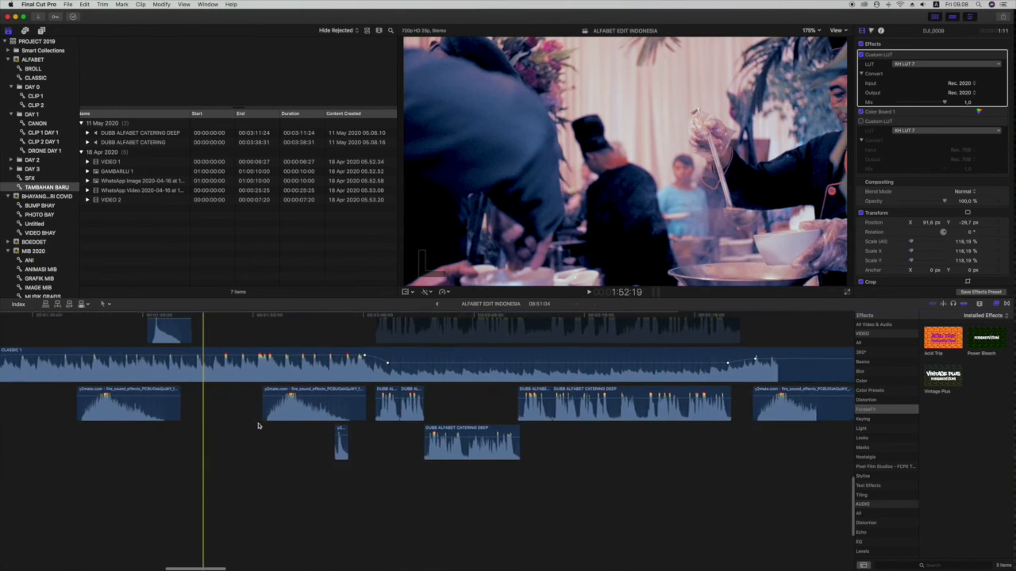
scroll(258, 426, right, 5)
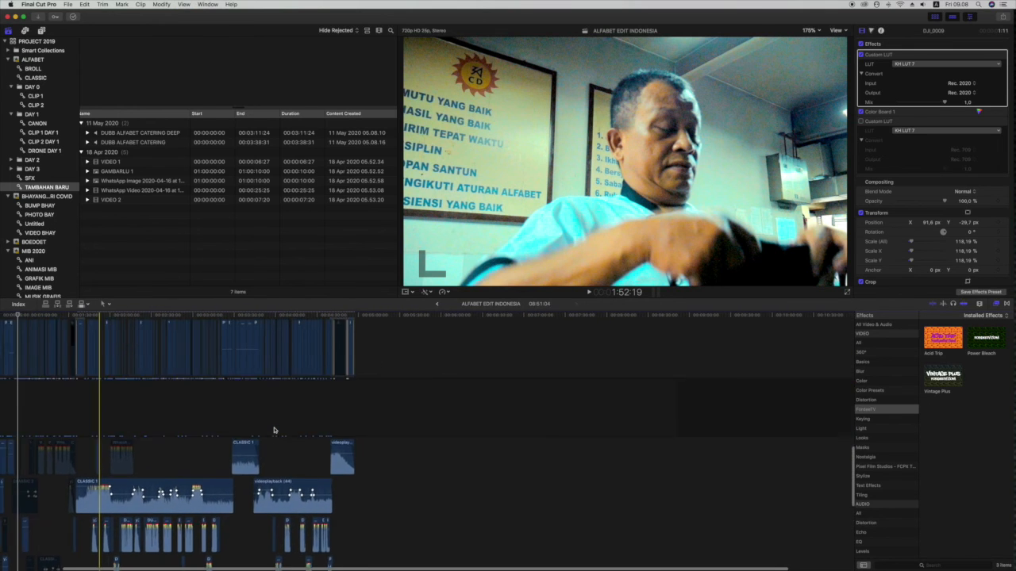
- Review the video clips from the timeline's opening through the later kitchen footage for any remaining missing media
scroll(274, 430, up, 4)
scroll(258, 421, left, 4)
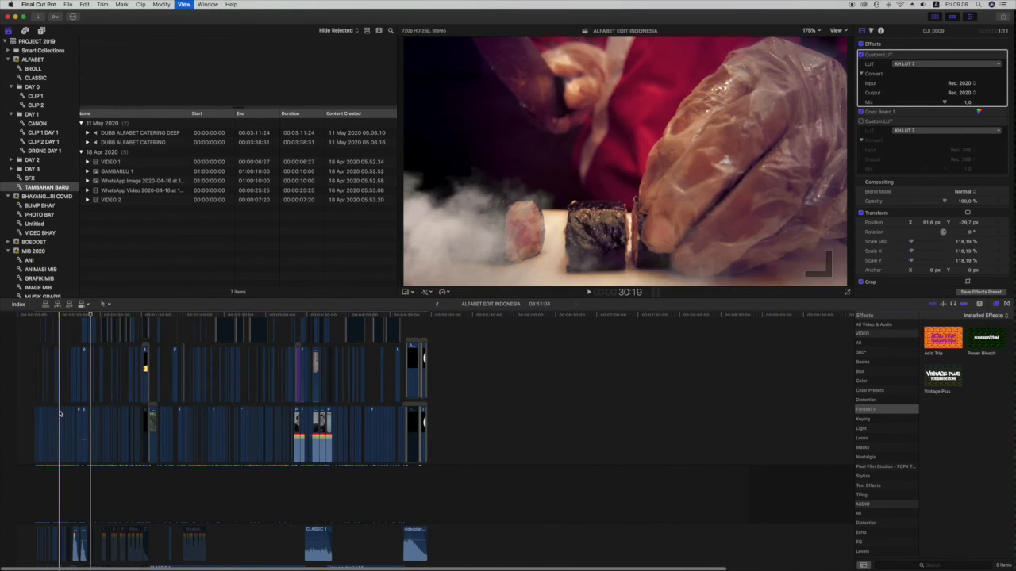
key(super+equal)
key(super+equal)
key(super+equal)
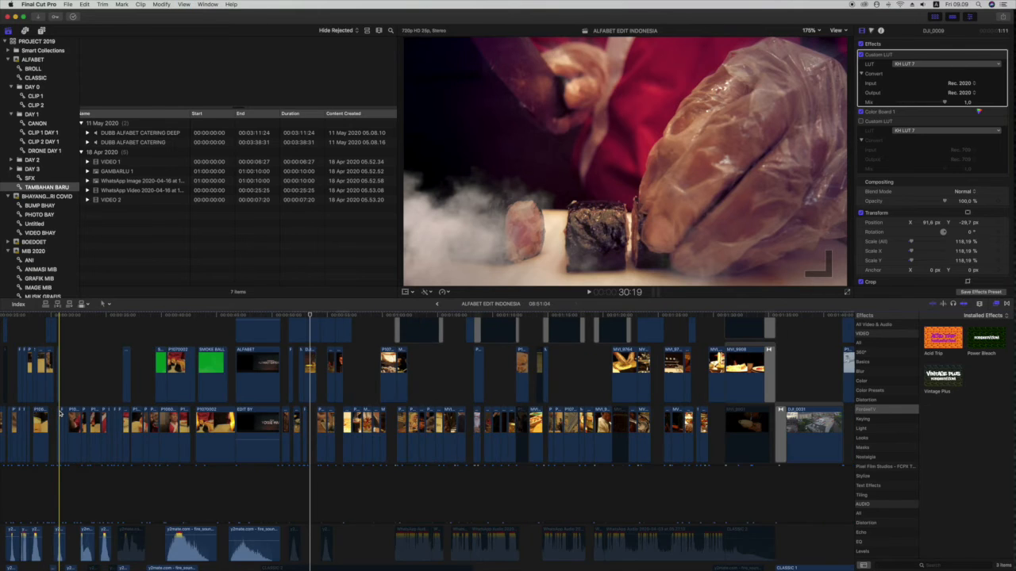
scroll(60, 412, left, 5)
scroll(285, 422, right, 5)
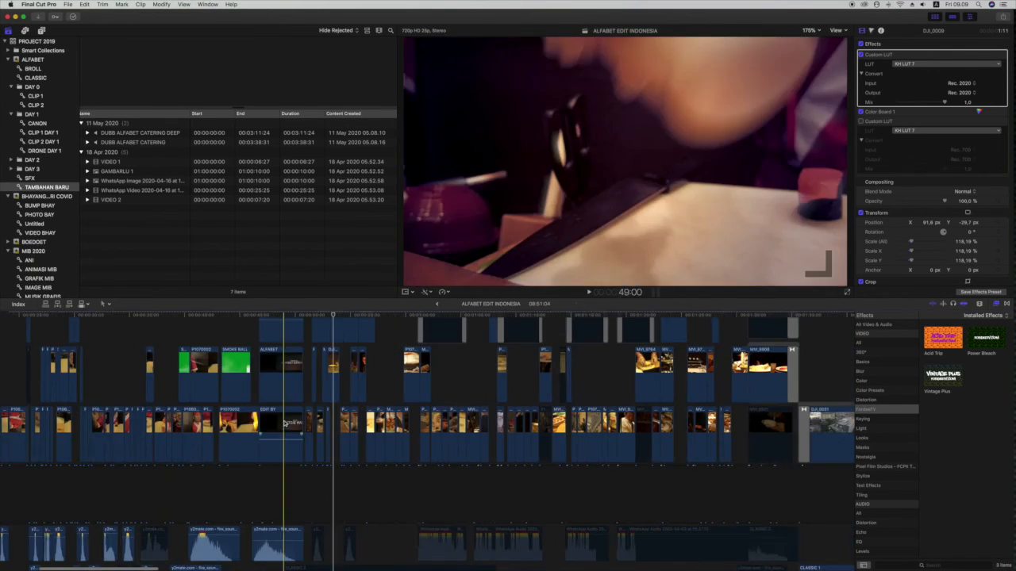
scroll(286, 422, right, 10)
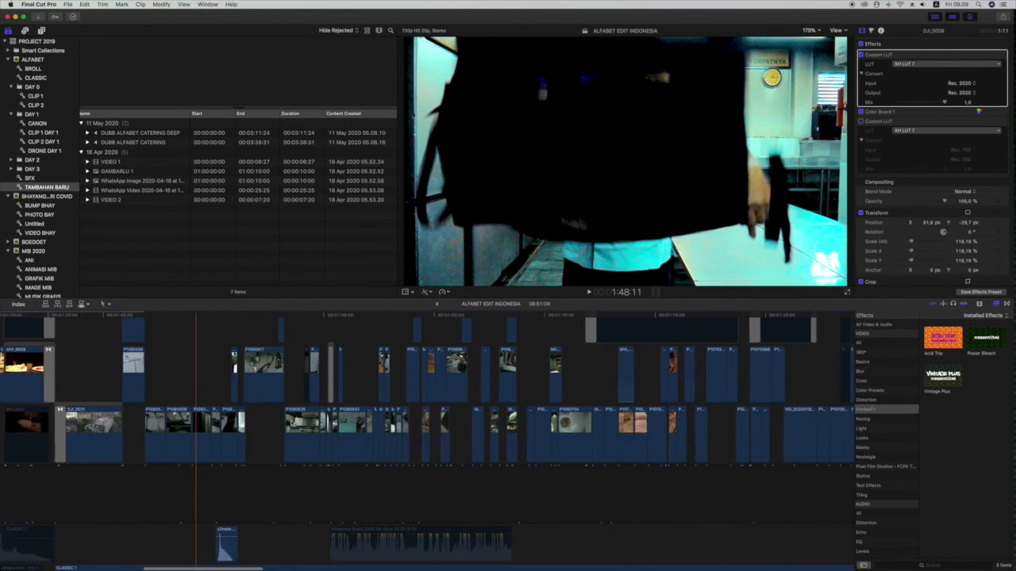
- Review the remaining footage through the end of the timeline for missing media, including the closing ALFABET PRINT KILAU logo clip
scroll(284, 423, right, 10)
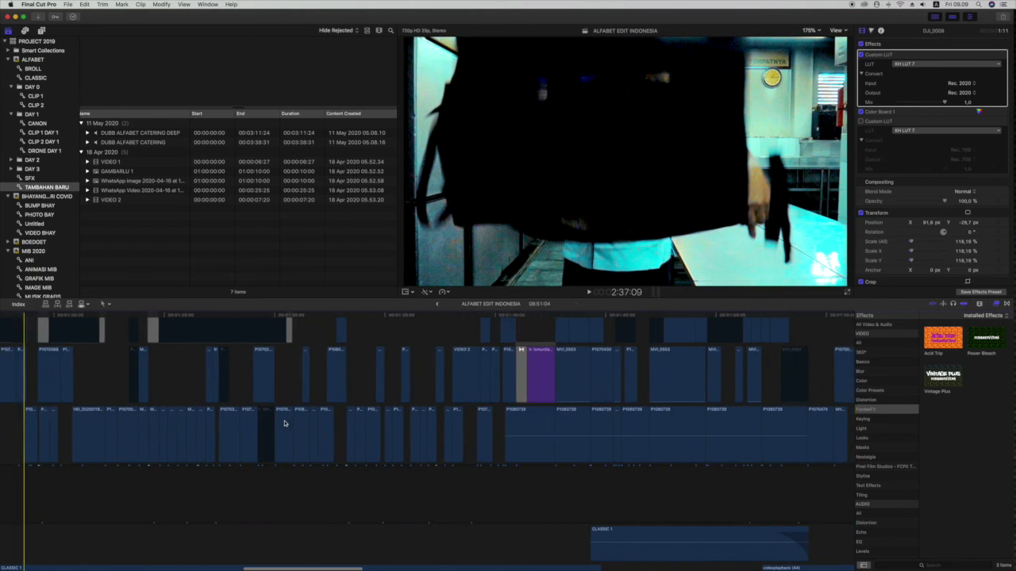
scroll(284, 423, right, 10)
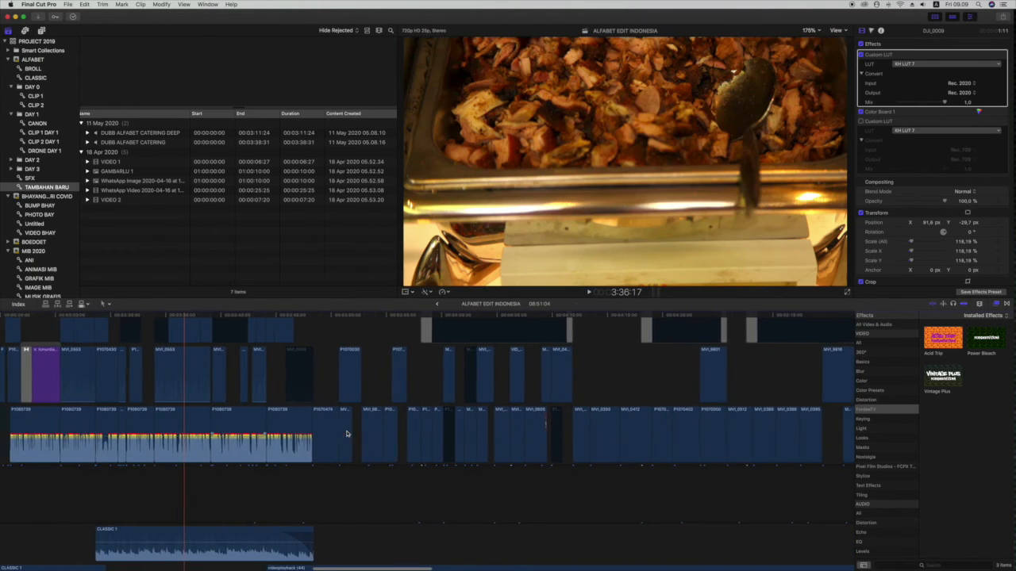
scroll(346, 434, right, 10)
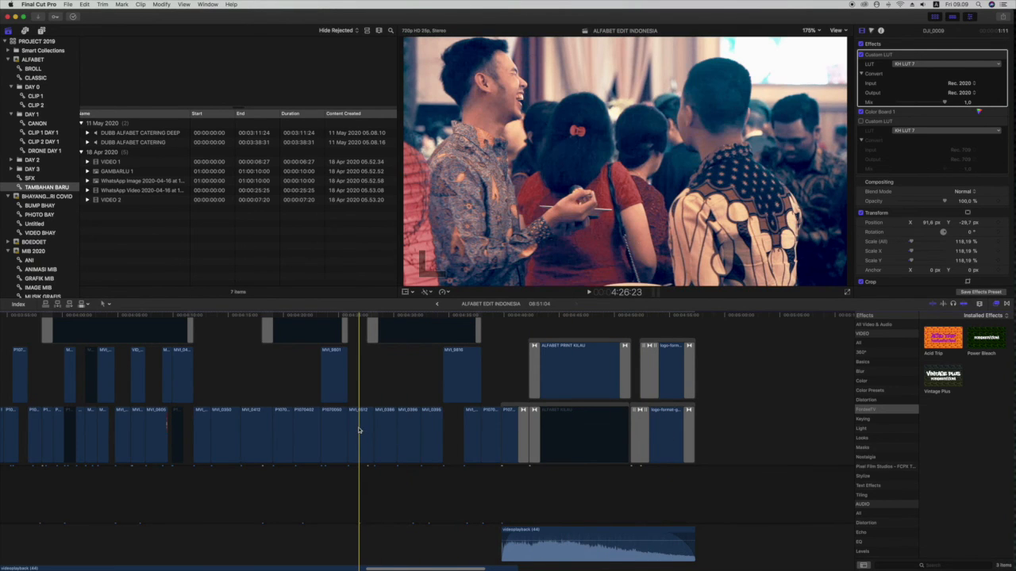
scroll(358, 430, down, 1)
scroll(361, 427, up, 1)
scroll(362, 426, down, 1)
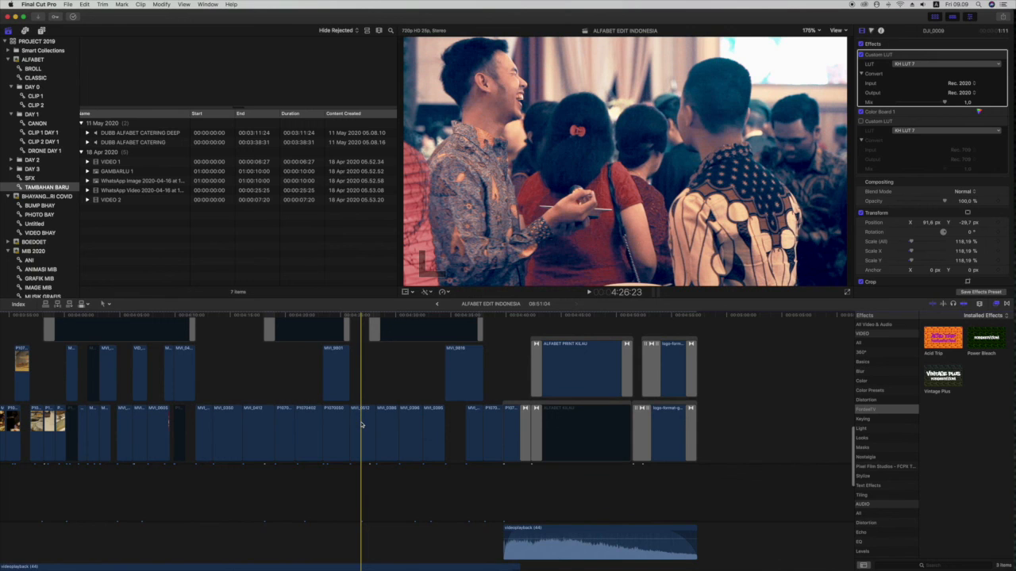
scroll(364, 422, down, 1)
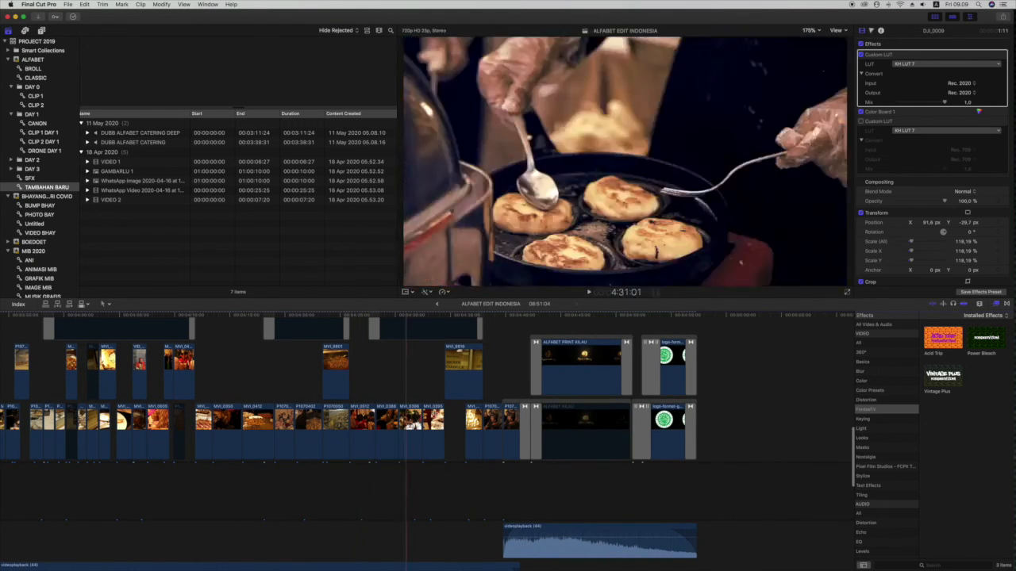
click(586, 334)
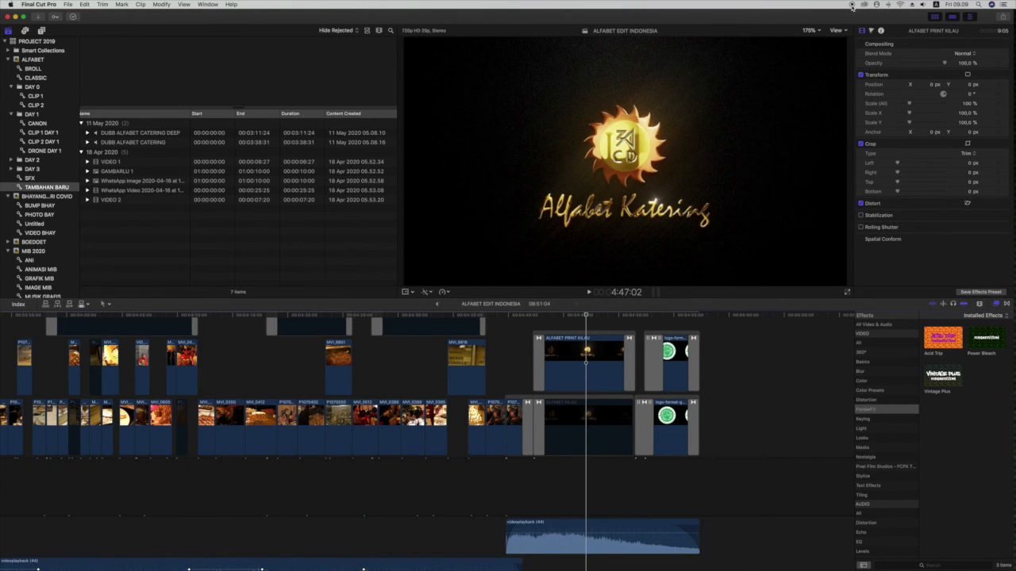
click(585, 416)
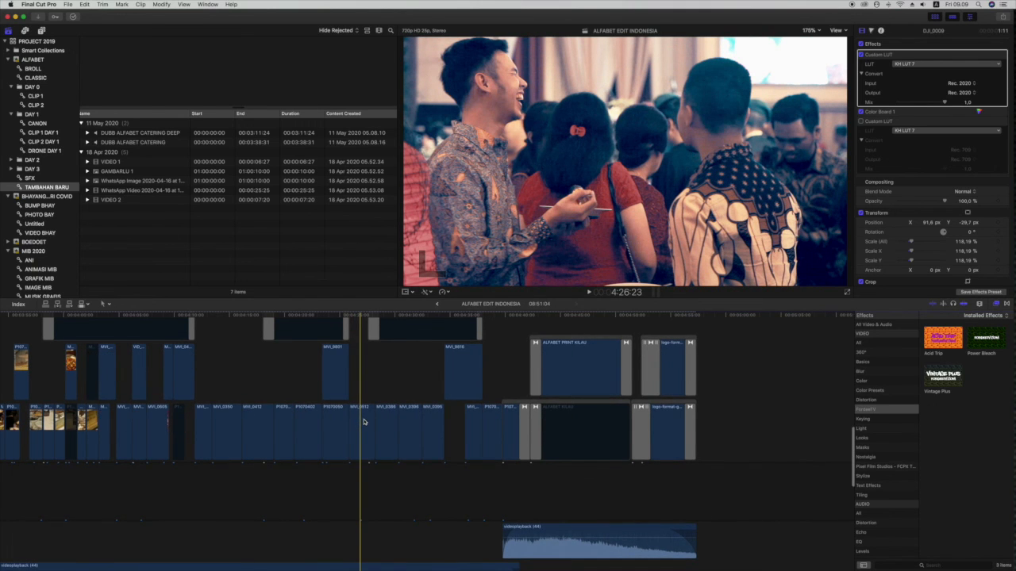
scroll(365, 423, up, 1)
scroll(363, 425, down, 2)
scroll(361, 426, up, 1)
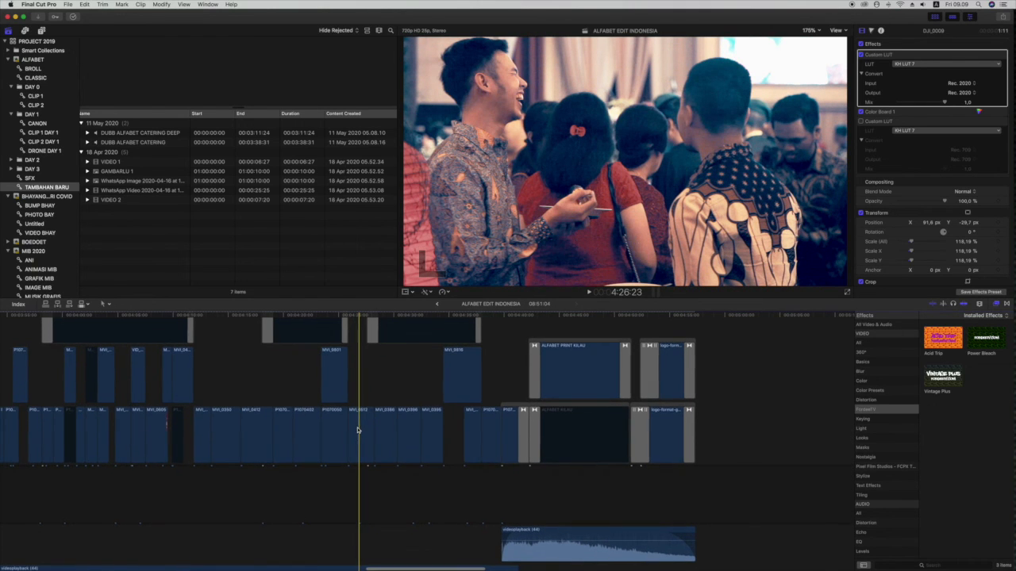